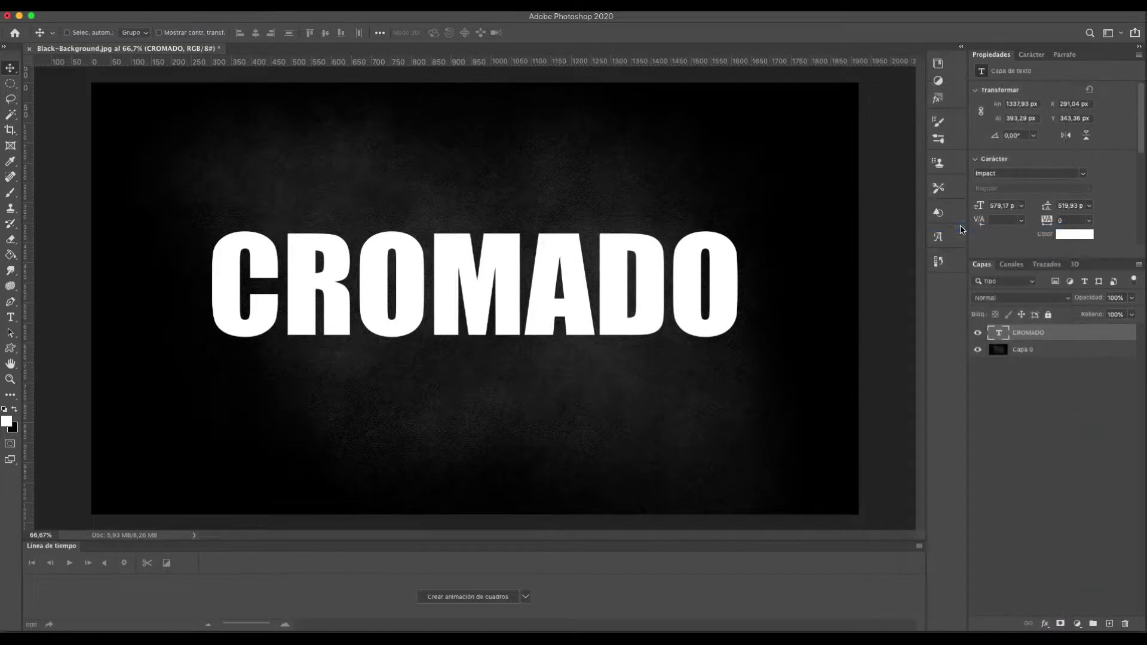
Convert the CROMADO text layer to a smart object and duplicate it as a layer named FRONTAL
right_click(1070, 341)
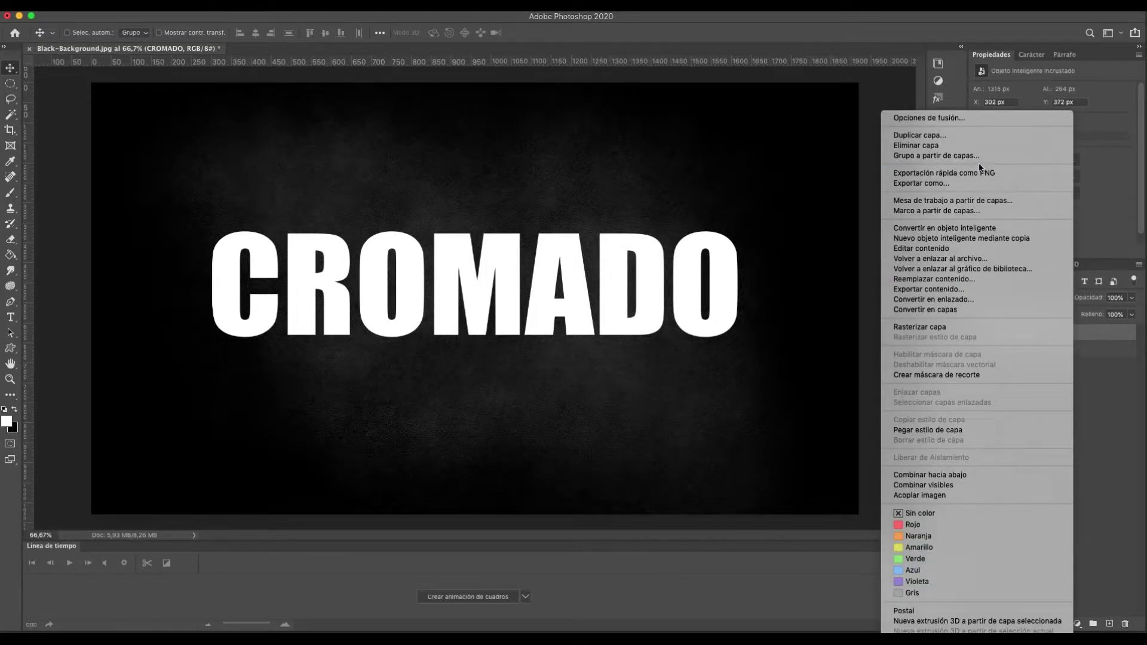
left_click(962, 136)
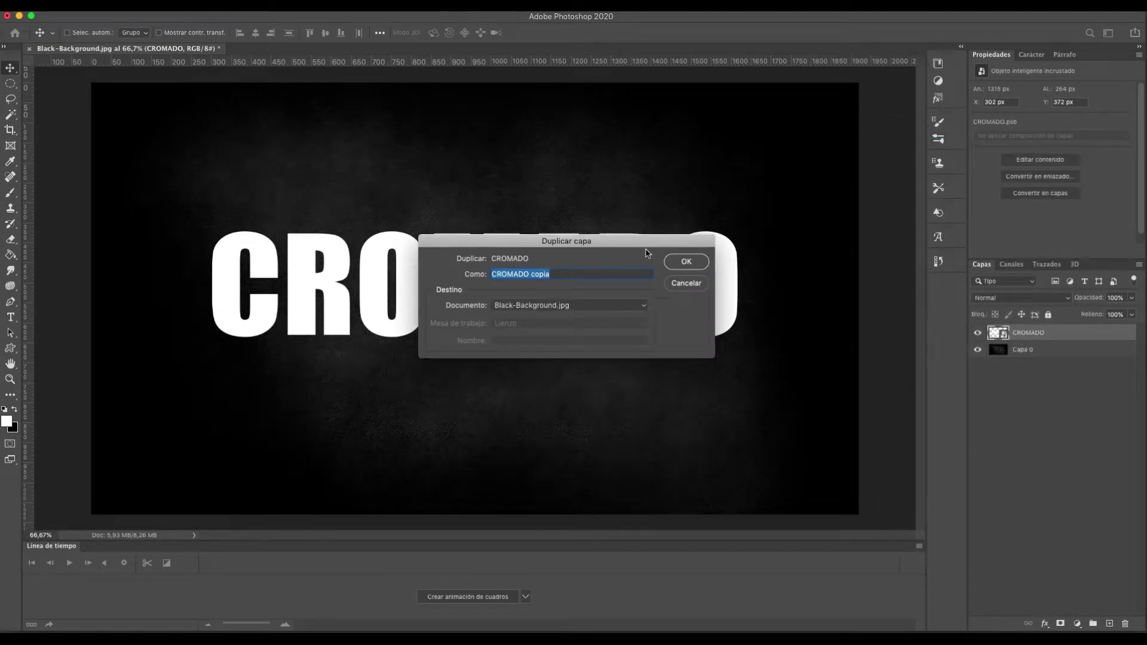
type("FRONTAL")
left_click(686, 261)
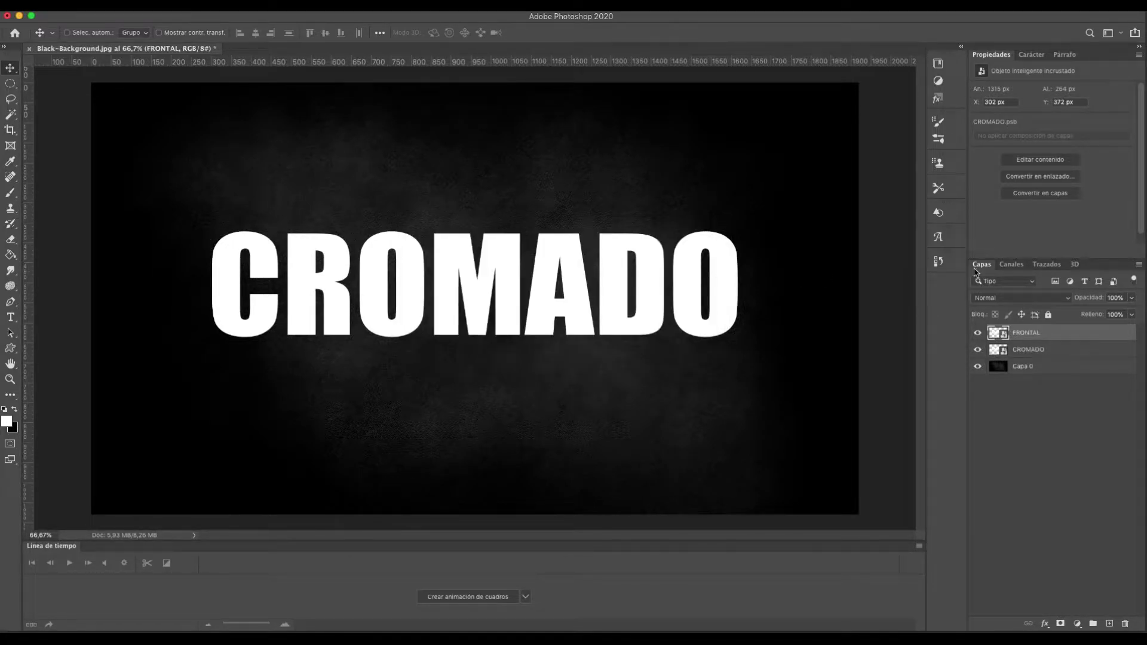
Duplicate the FRONTAL layer as a new layer named RELIEVE
right_click(1087, 334)
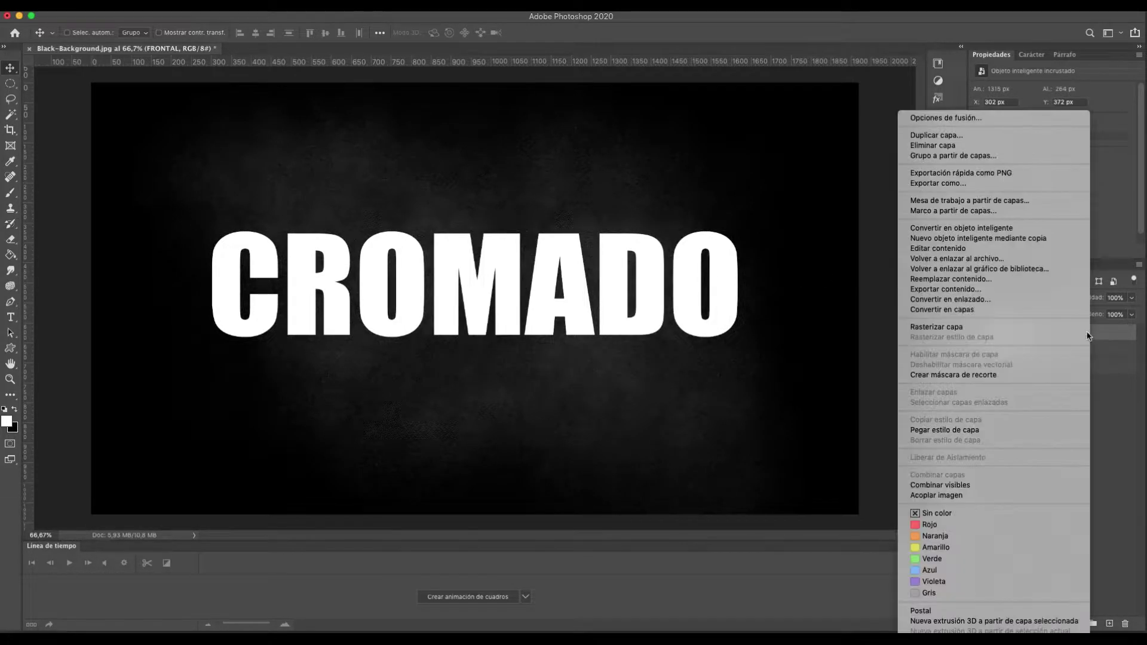
left_click(969, 135)
type("RELI")
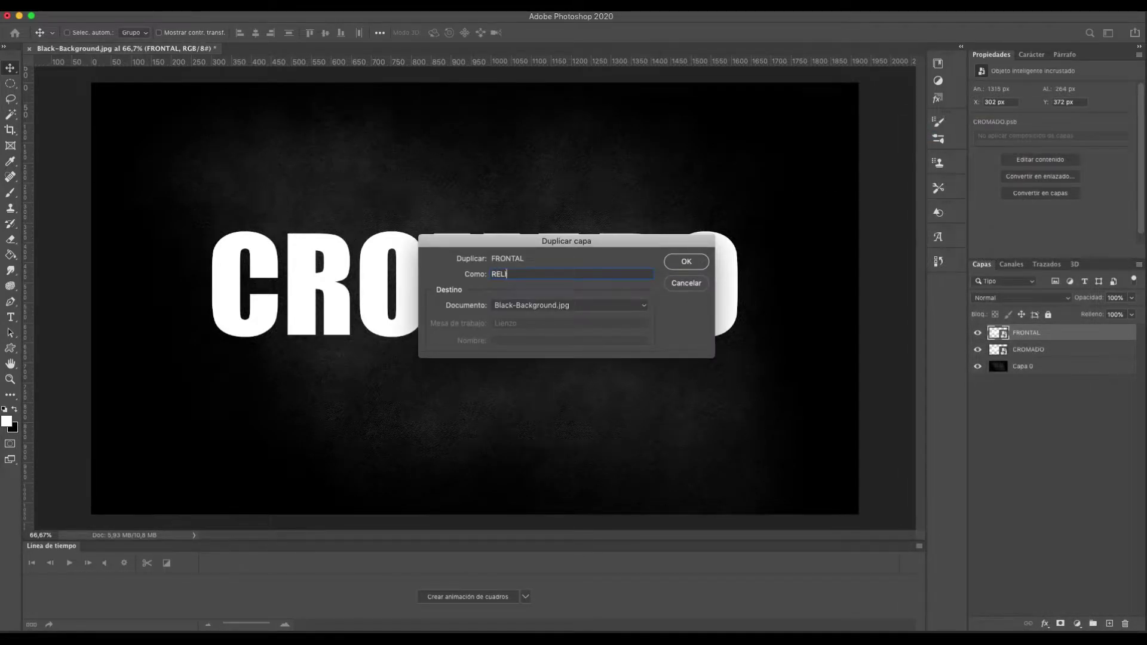
type("EVE")
left_click(686, 261)
Duplicate the RELIEVE layer as a new layer named REFLEJO
right_click(1087, 334)
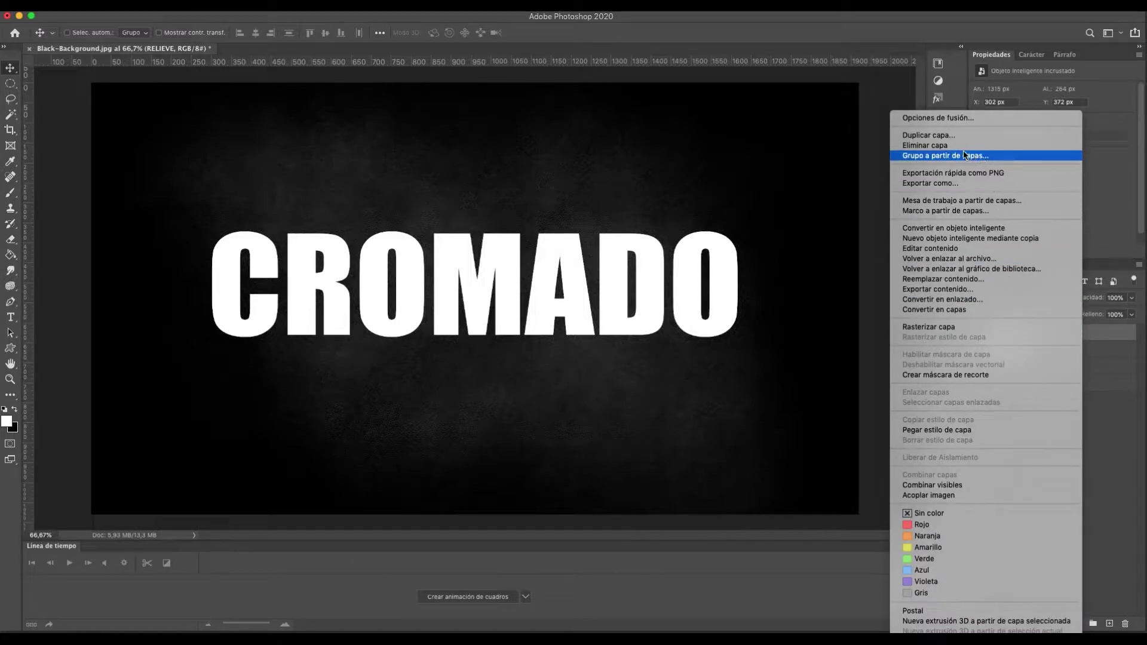
left_click(956, 136)
type("REFLEJO")
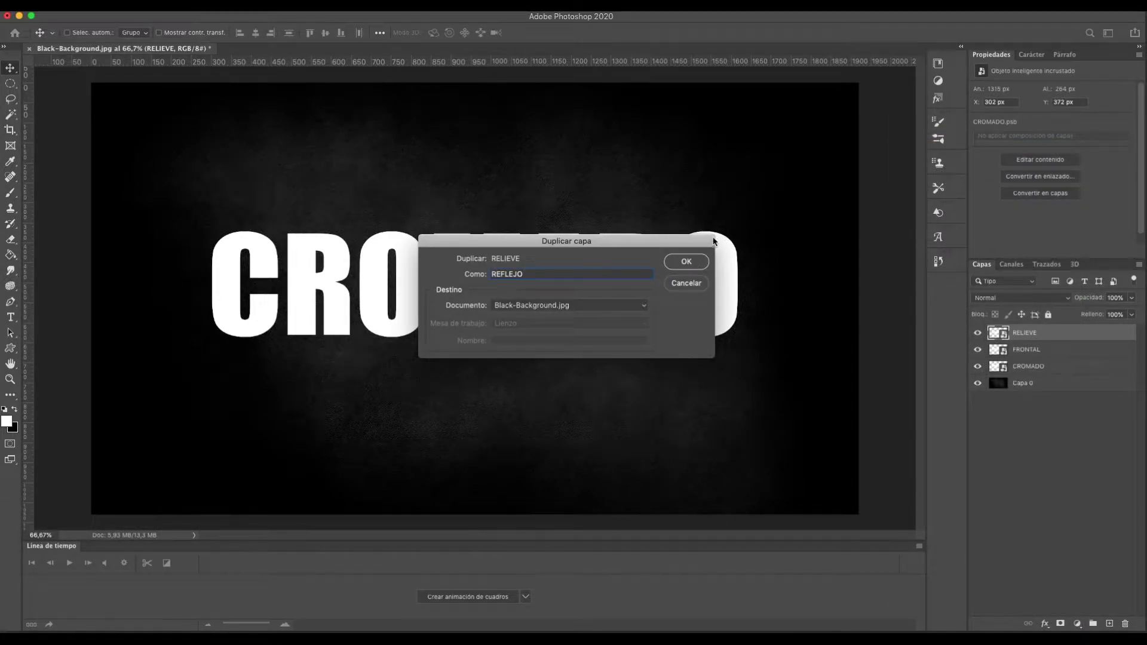
left_click(696, 263)
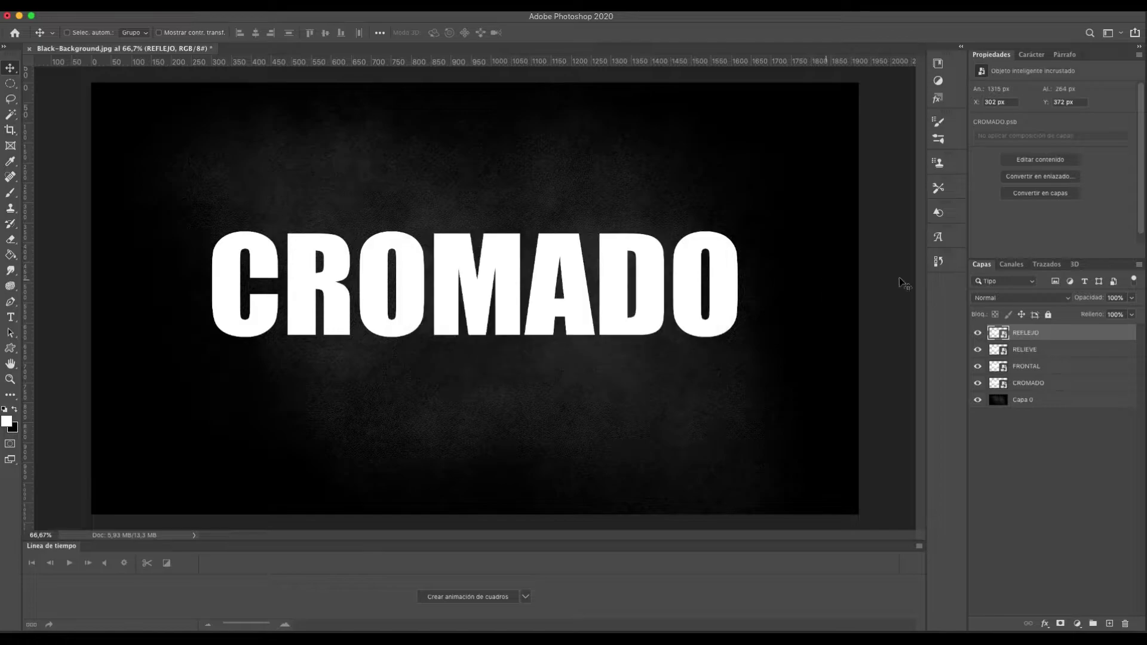
Move the CROMADO layer to the top of the layer stack and hide it
left_click(1064, 386)
left_click_drag(1064, 387, 1056, 331)
left_click(978, 333)
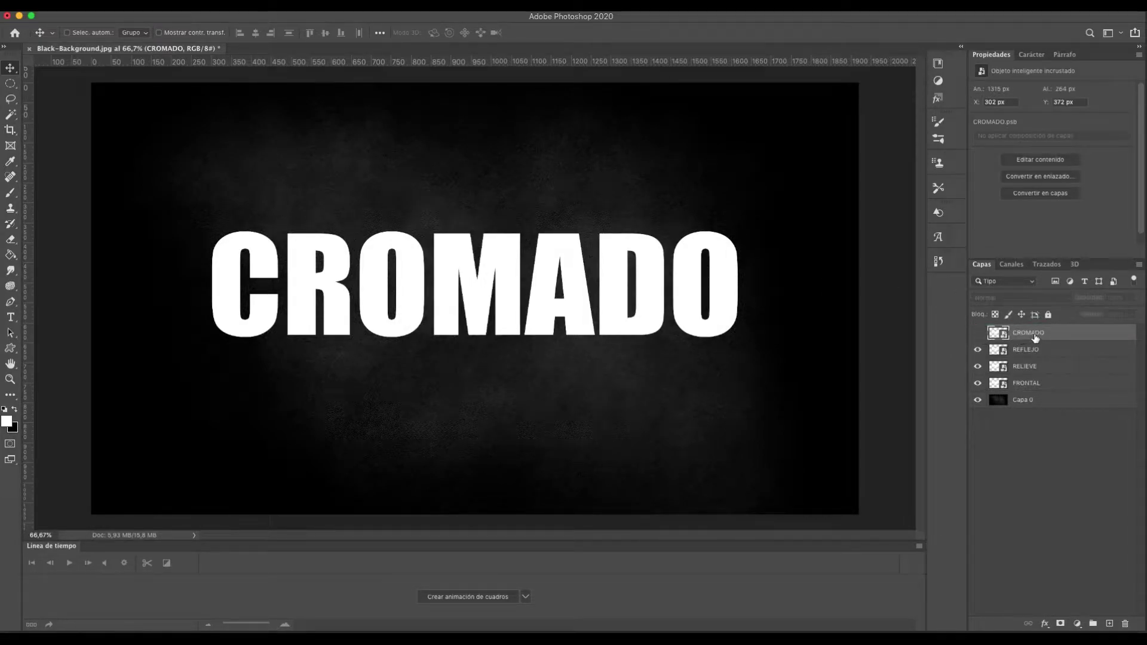
Reorder the copies beneath CROMADO so FRONTAL comes first, followed by RELIEVE and REFLEJO
left_click(1069, 354)
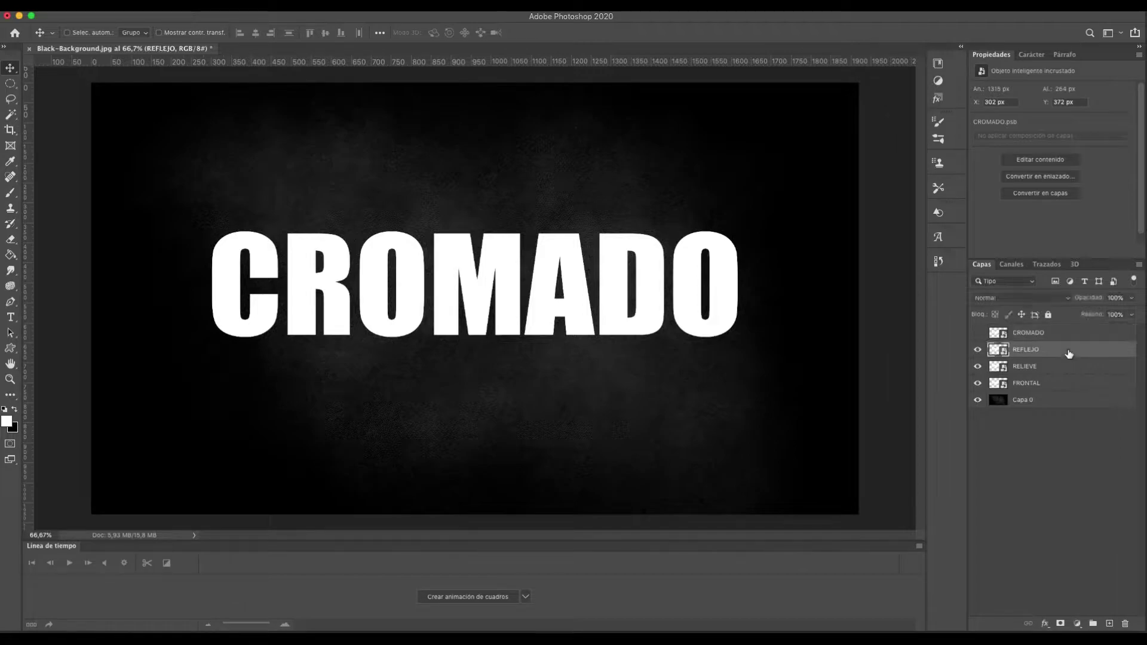
double_click(1060, 385)
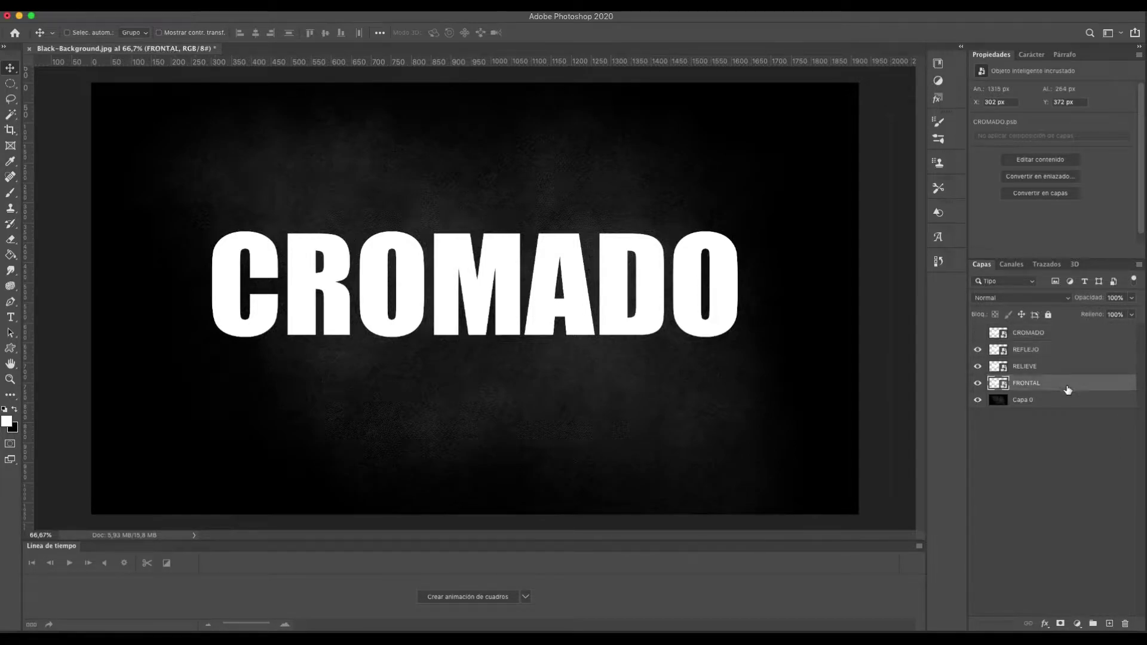
left_click(780, 174)
left_click_drag(1040, 384, 1051, 361)
left_click(1063, 352)
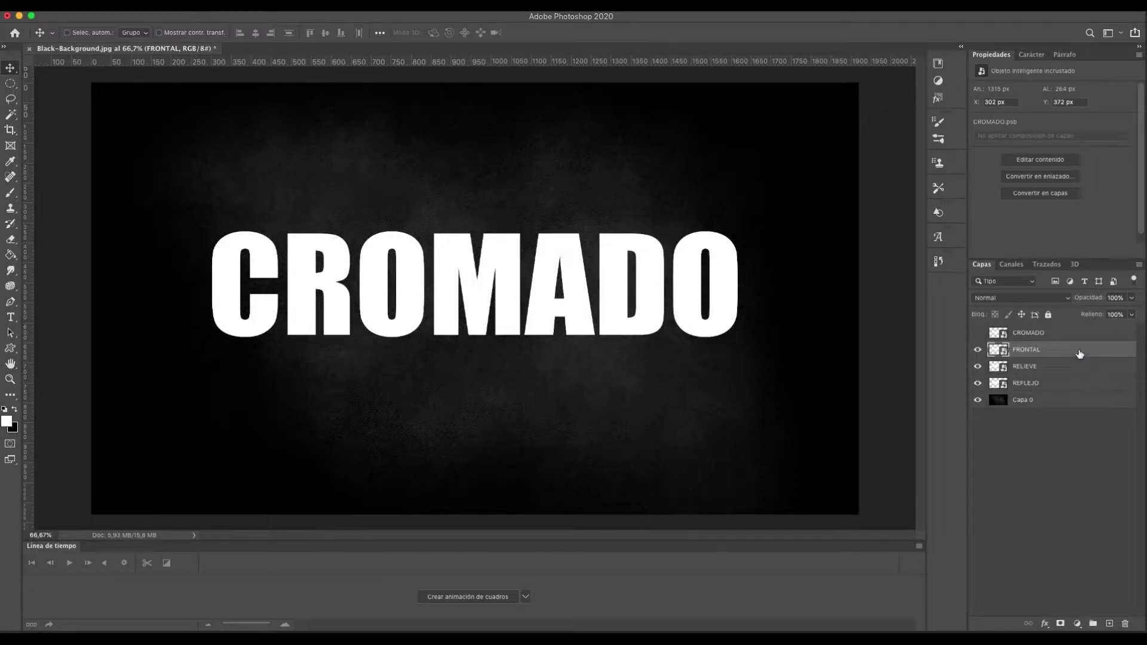
Add a Bisel y relieve effect to the FRONTAL layer with style Inglete interior, depth 130%, size 5 px and softening 4 px
double_click(1080, 354)
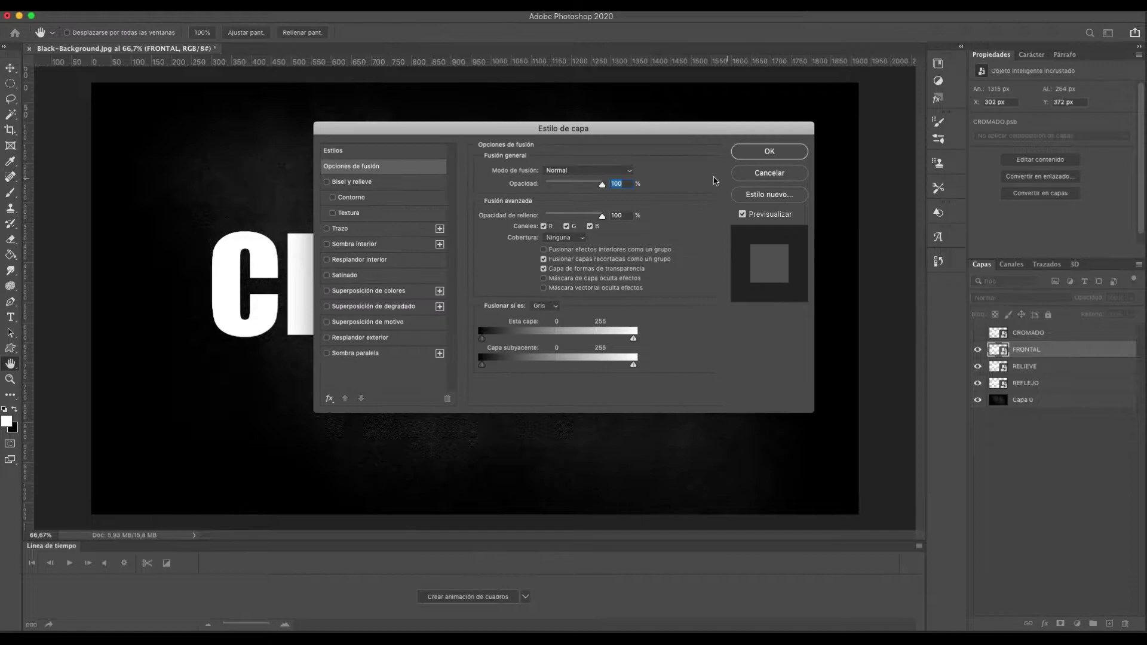
left_click(393, 187)
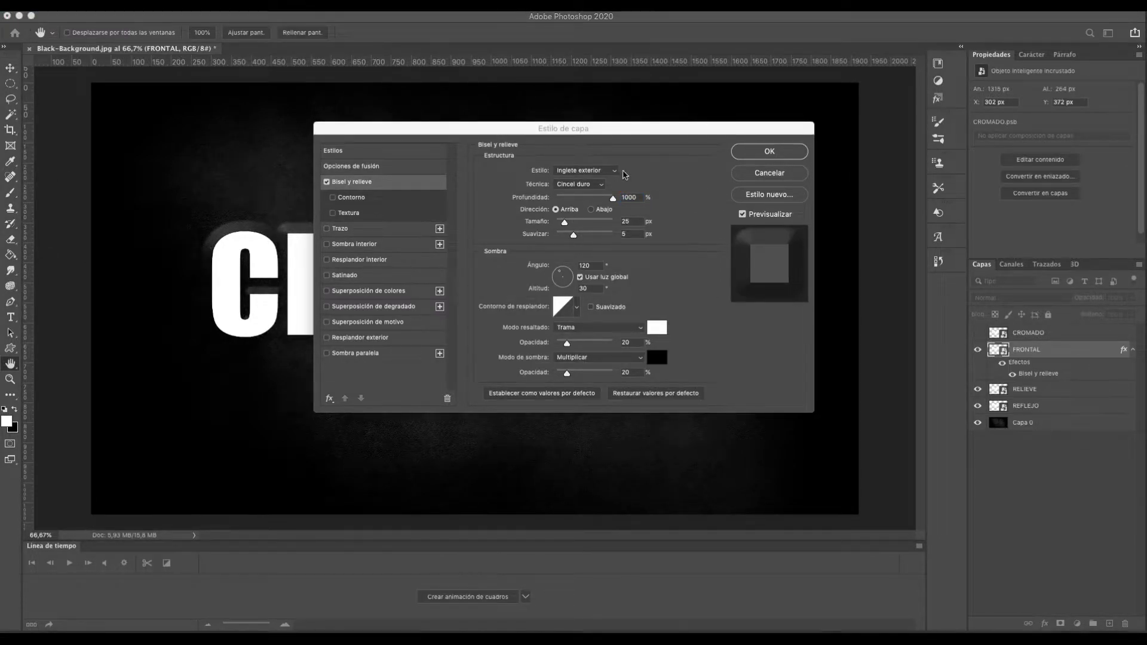
left_click(602, 171)
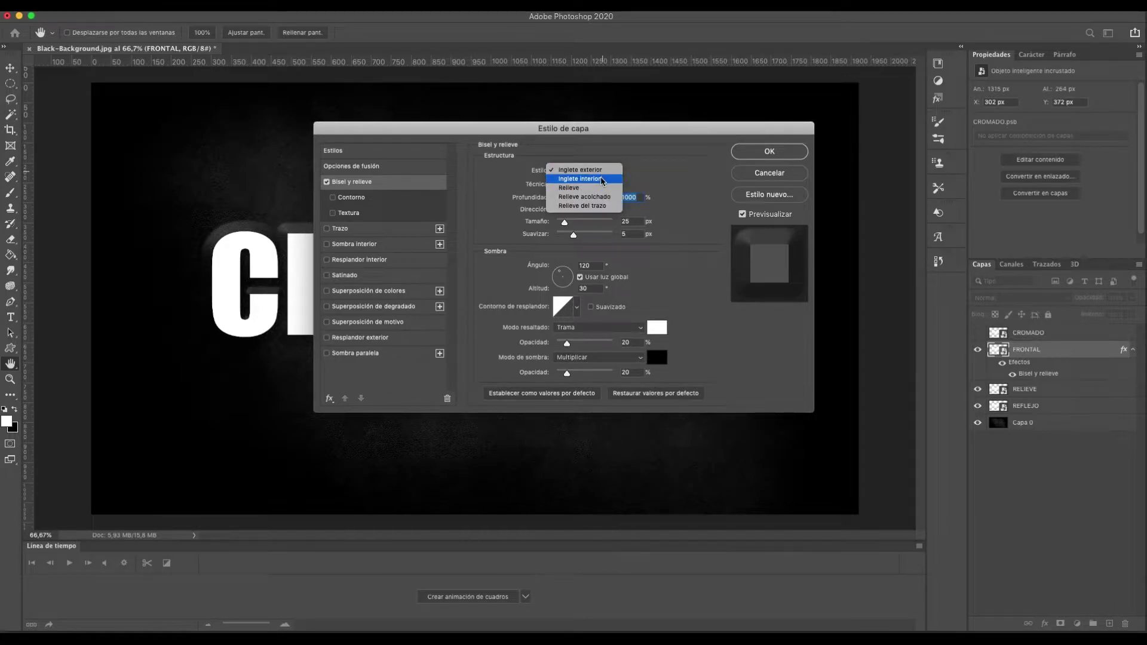
left_click(634, 183)
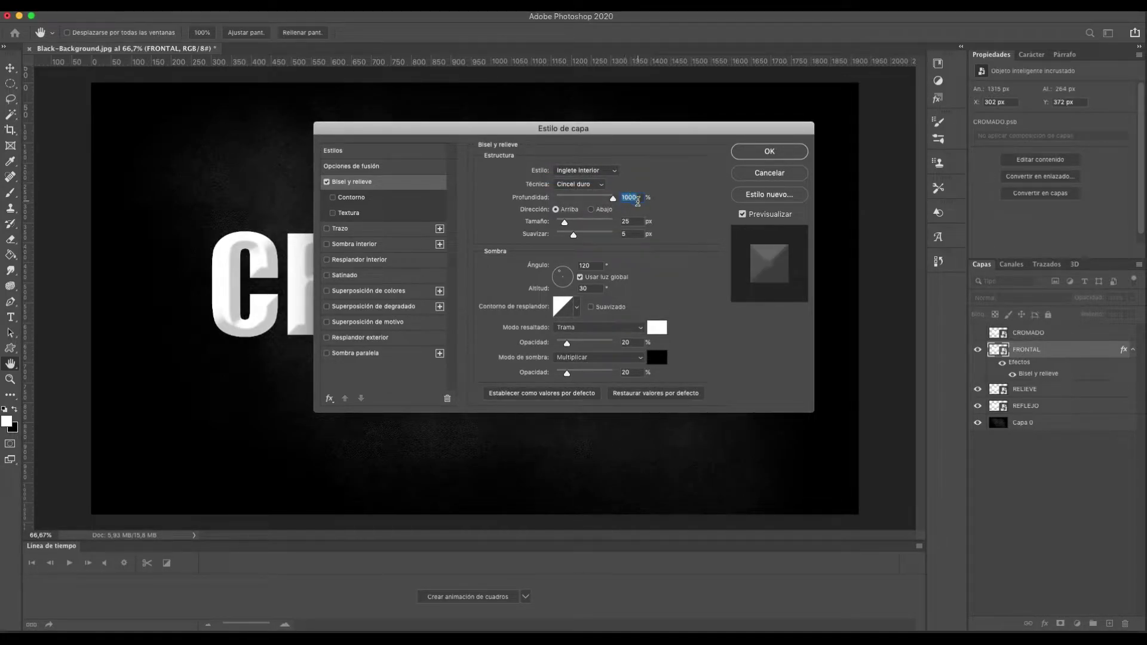
type("130")
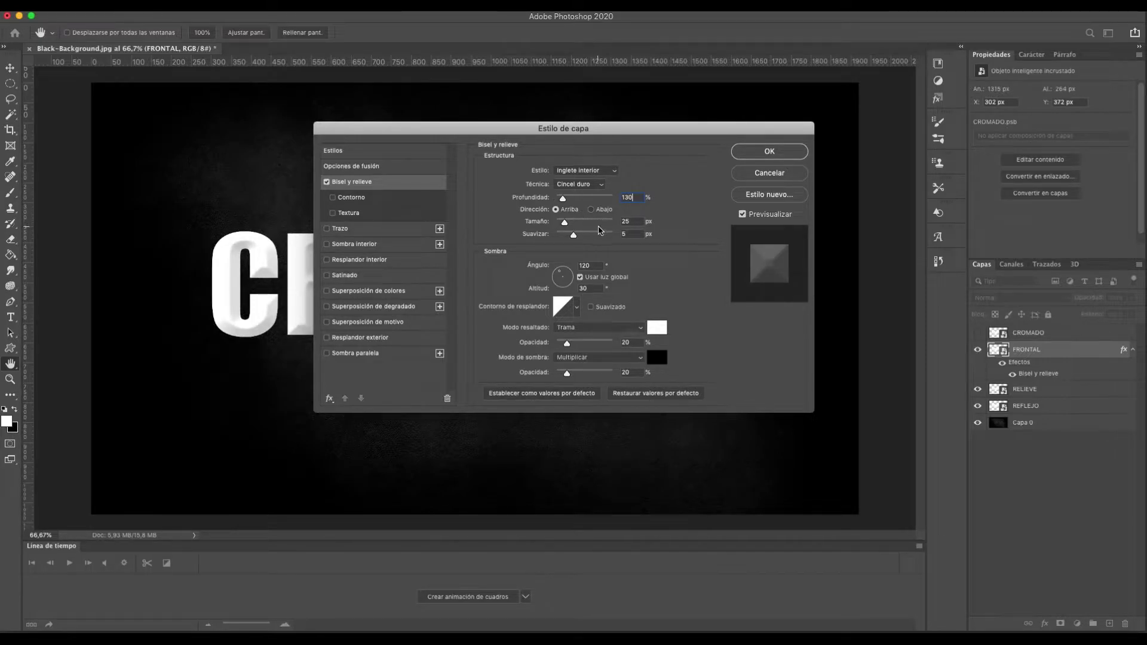
double_click(624, 224)
type("5")
key("Tab")
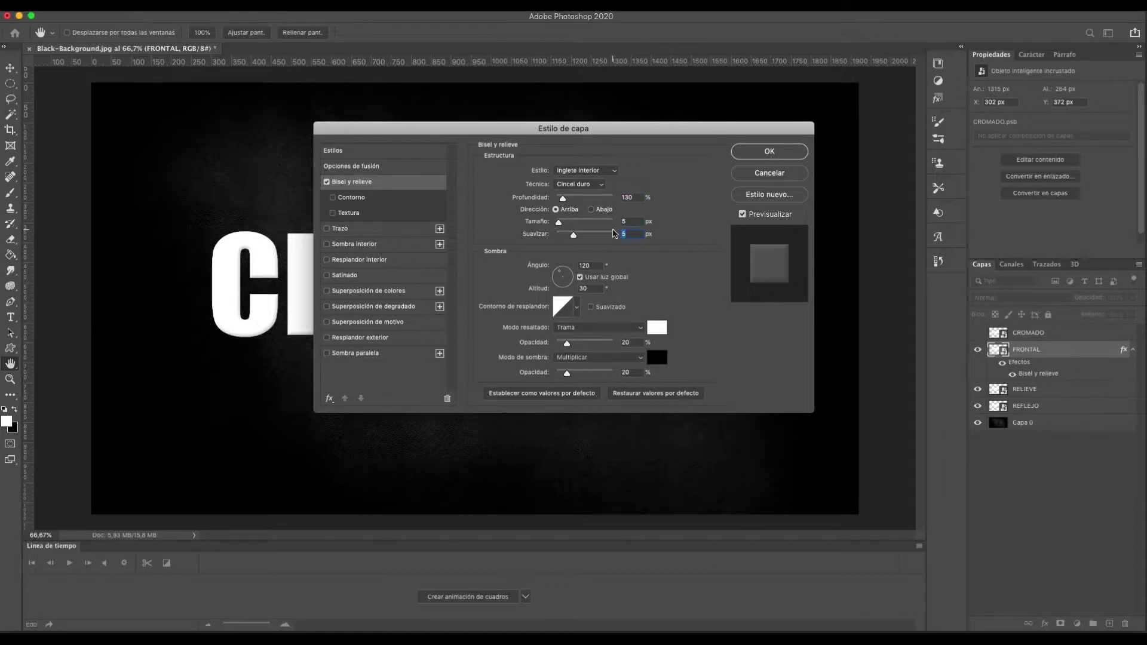
type("4")
Set the bevel's highlight opacity to 100% and its shadow opacity to 80%
left_click_drag(607, 343, 615, 344)
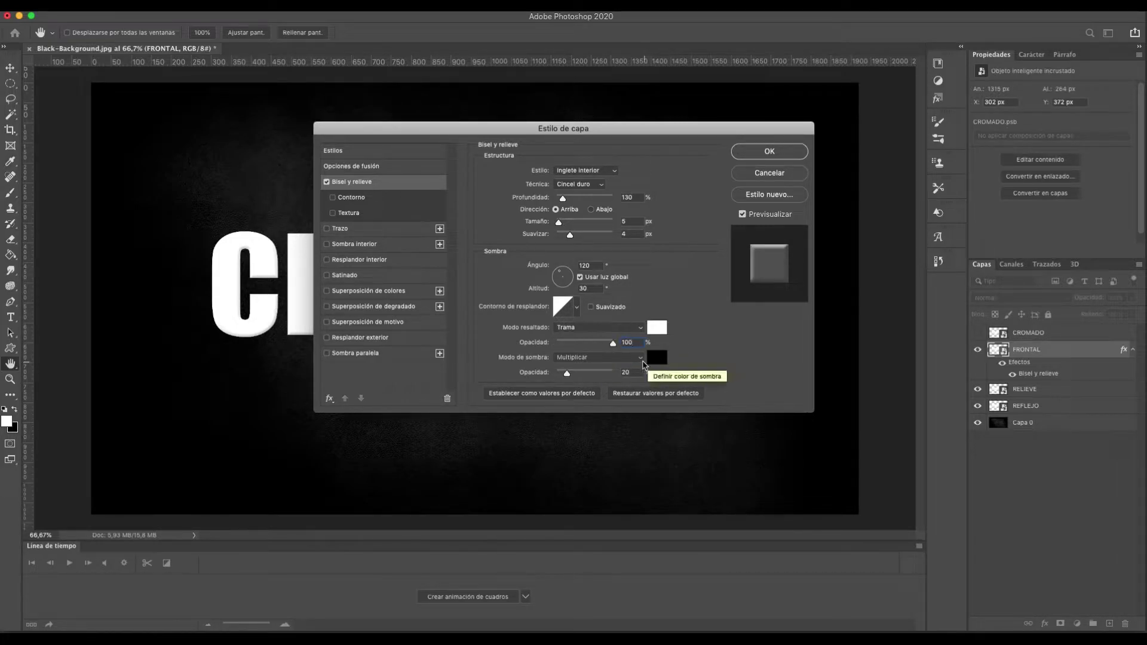
double_click(625, 375)
type("80")
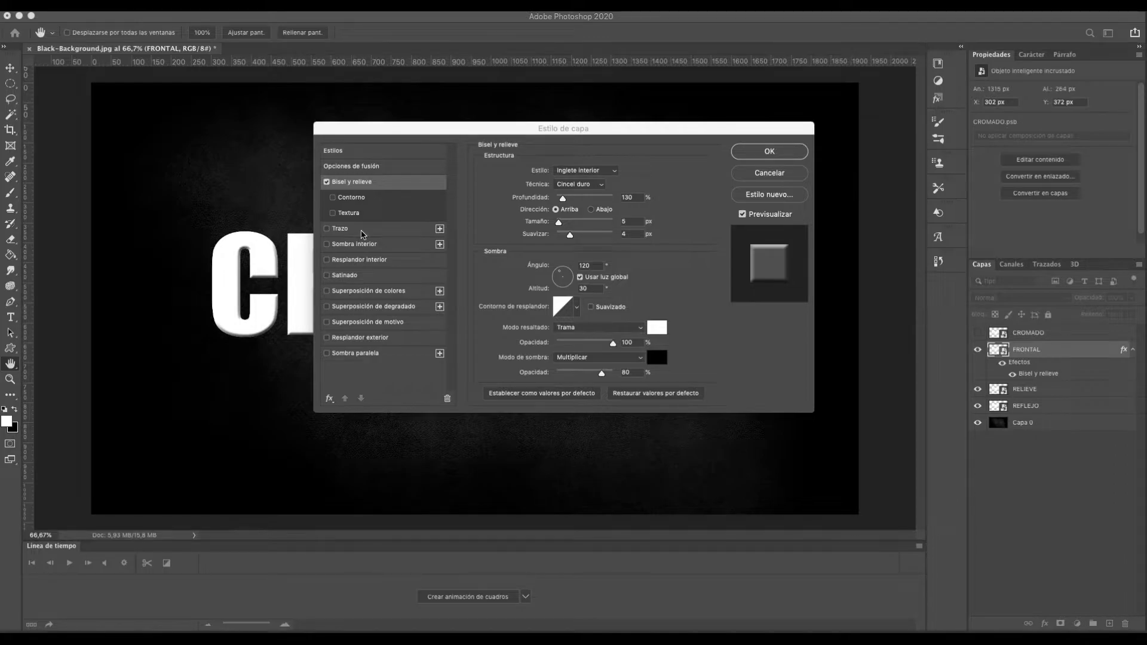
Add a Trazo effect to the FRONTAL layer with a size of 5 px and position Interior
left_click(358, 229)
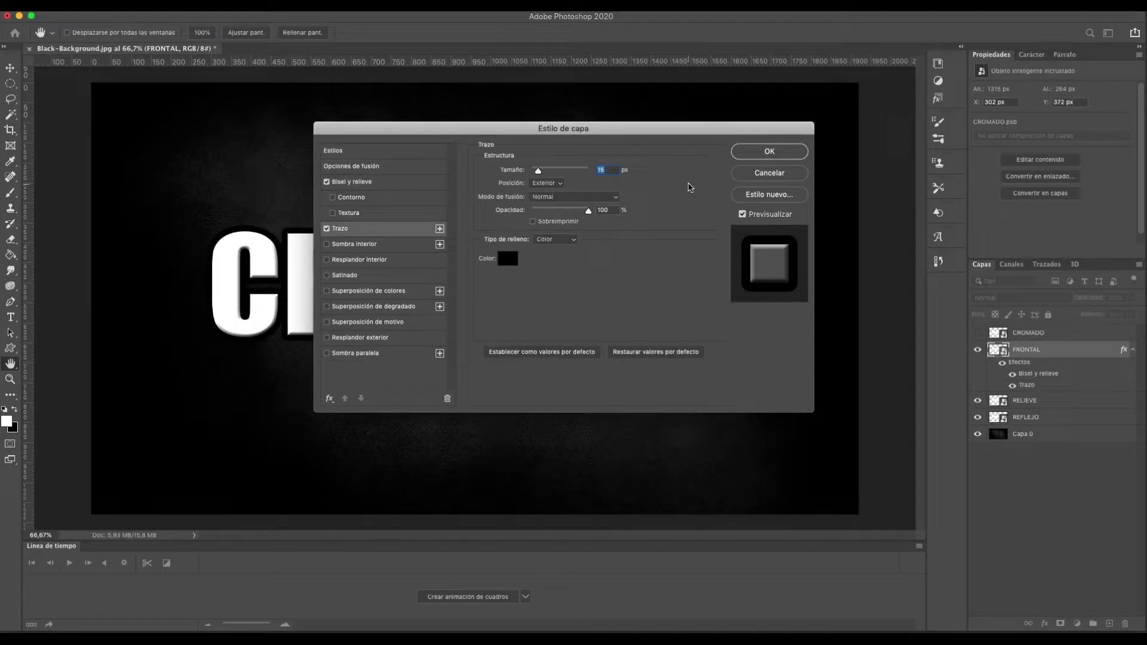
type("5")
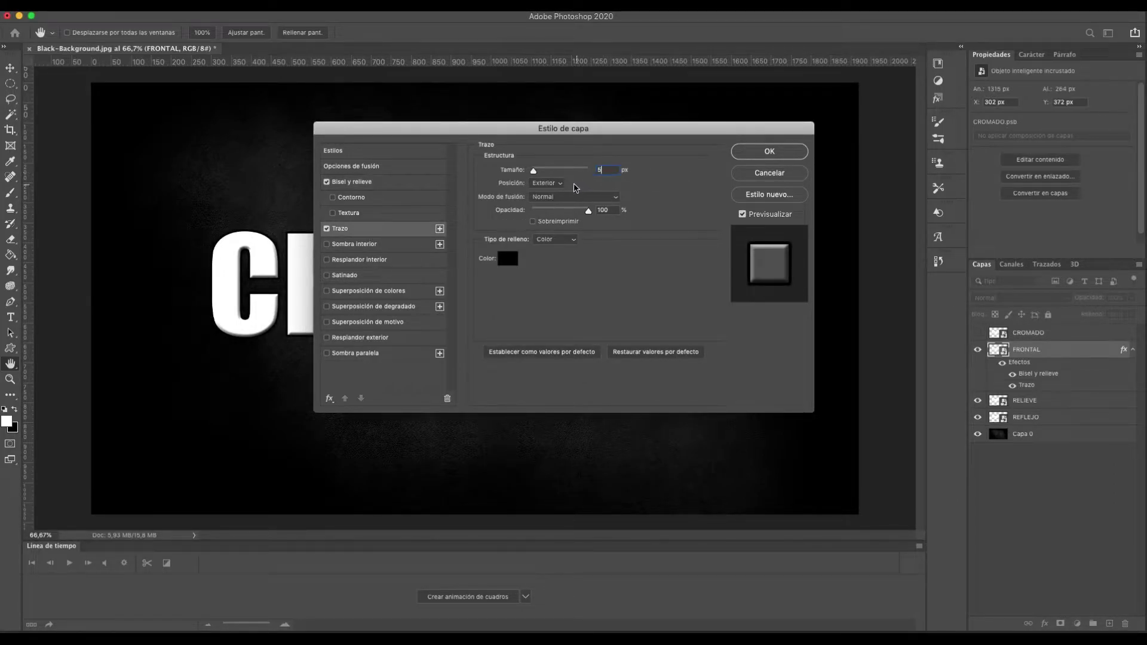
left_click(561, 185)
left_click(564, 193)
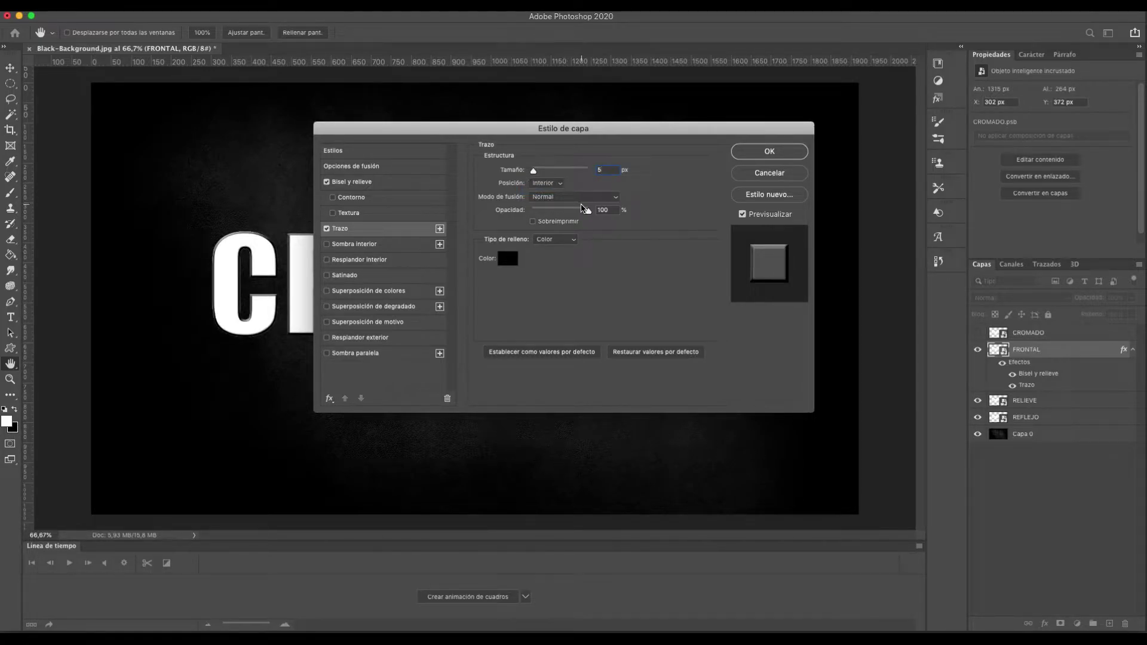
Change the stroke's fill type to Degradado and assign the basic Negro, blanco gradient
left_click(568, 239)
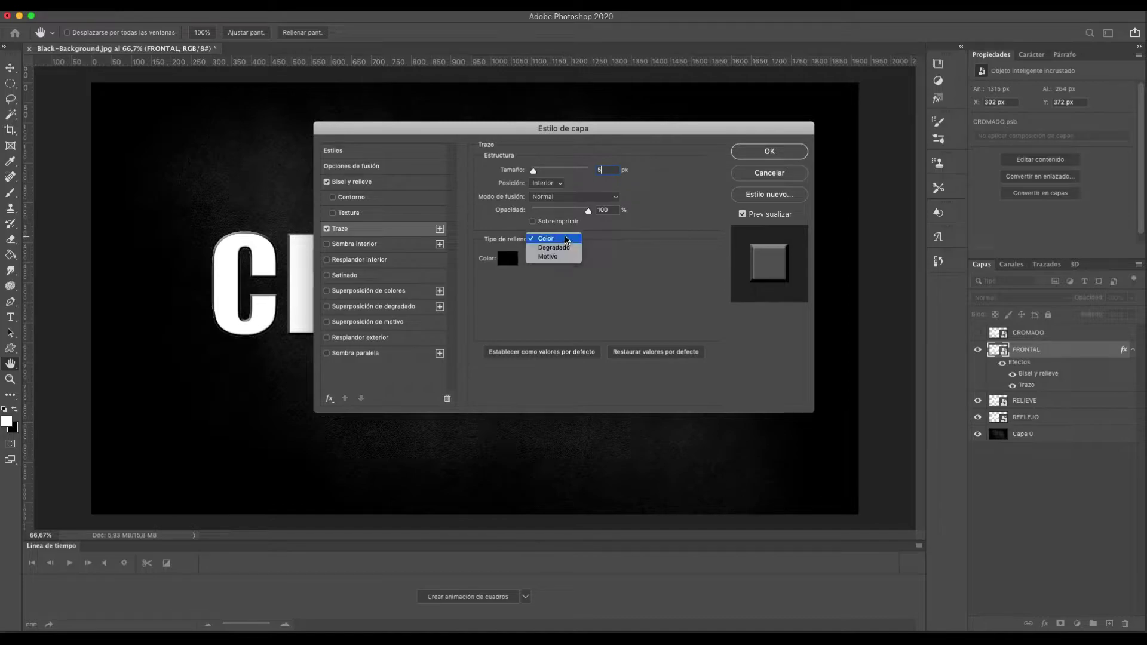
left_click(563, 249)
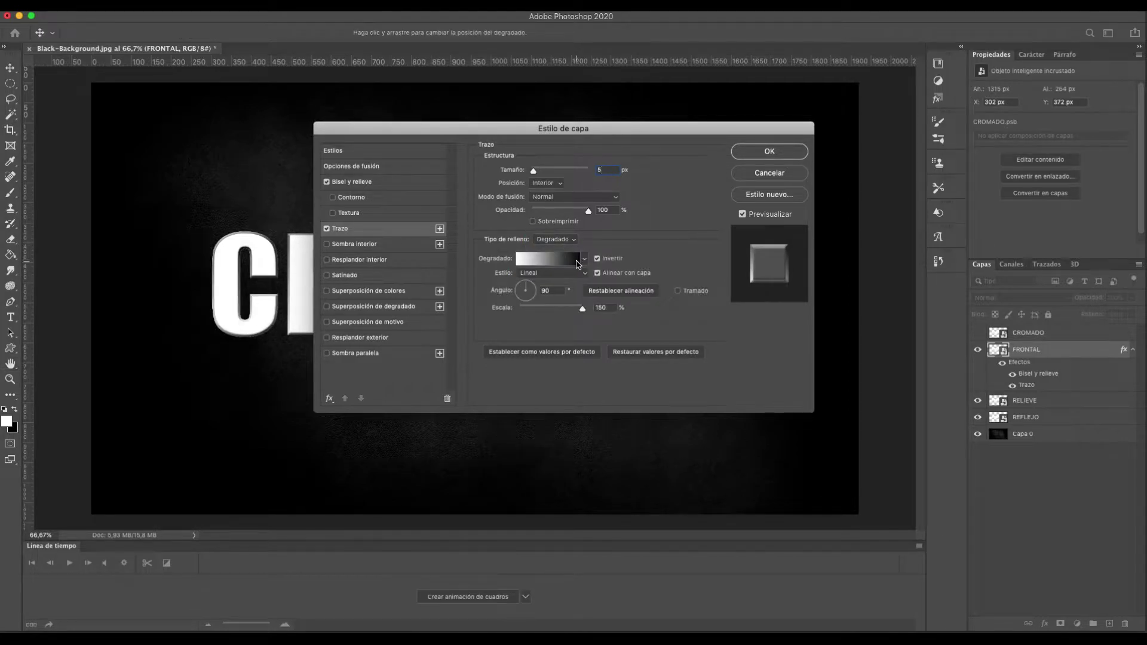
left_click(570, 261)
left_click(725, 178)
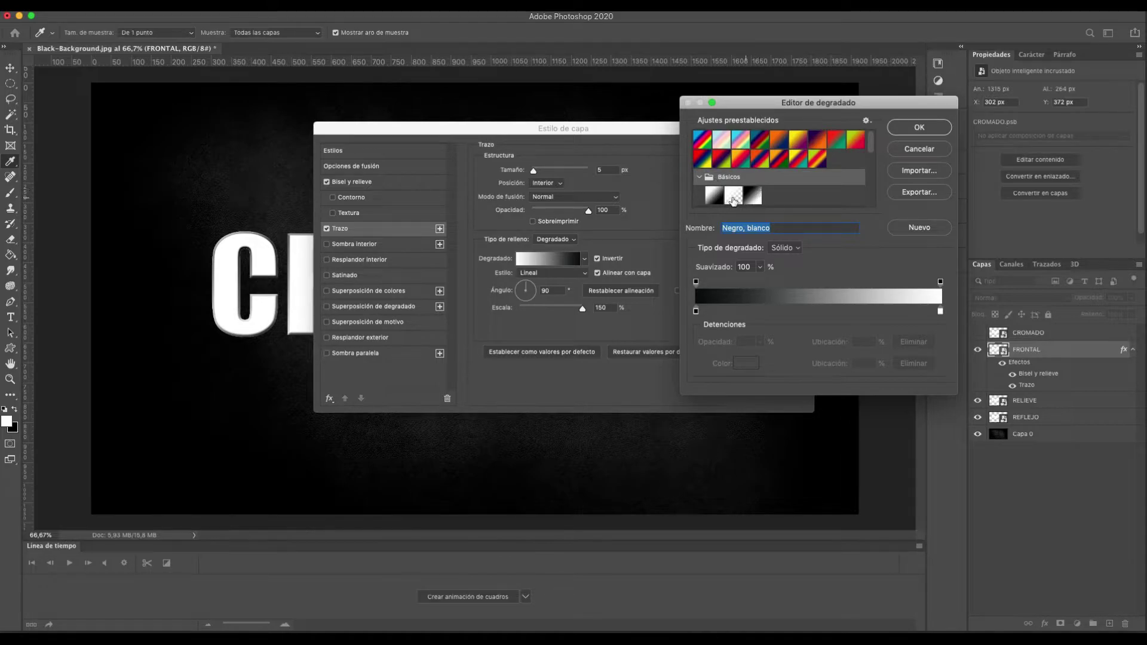
left_click(758, 194)
left_click(934, 126)
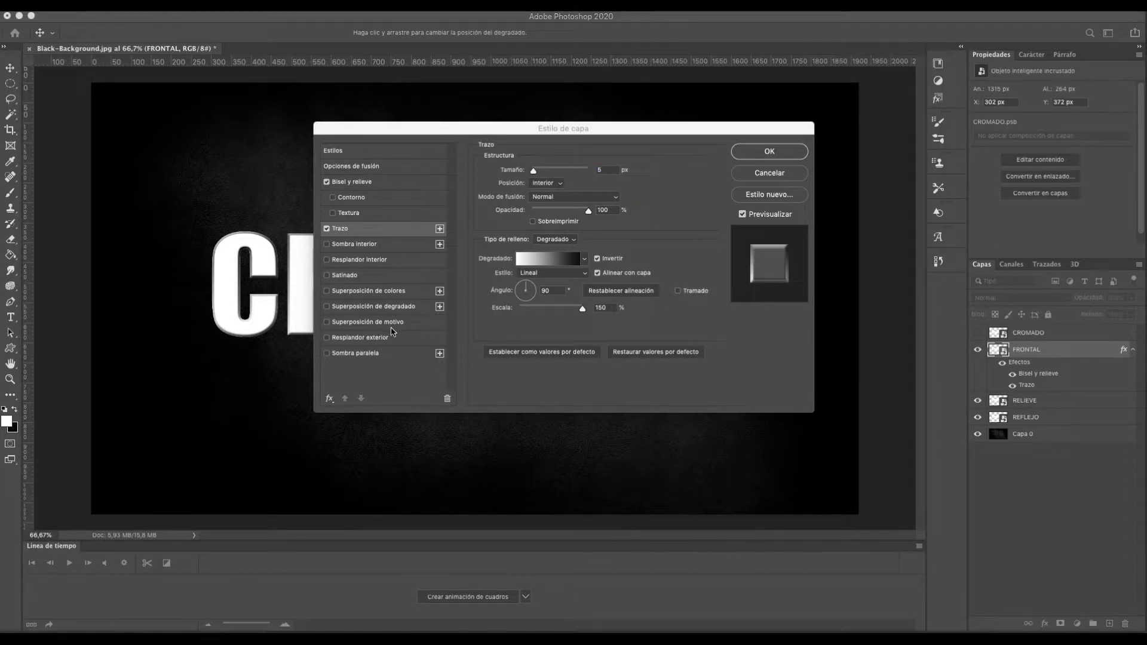
Add a gradient overlay with the basic Negro, blanco preset to FRONTAL, apply the layer style and collapse its effects list
left_click(395, 307)
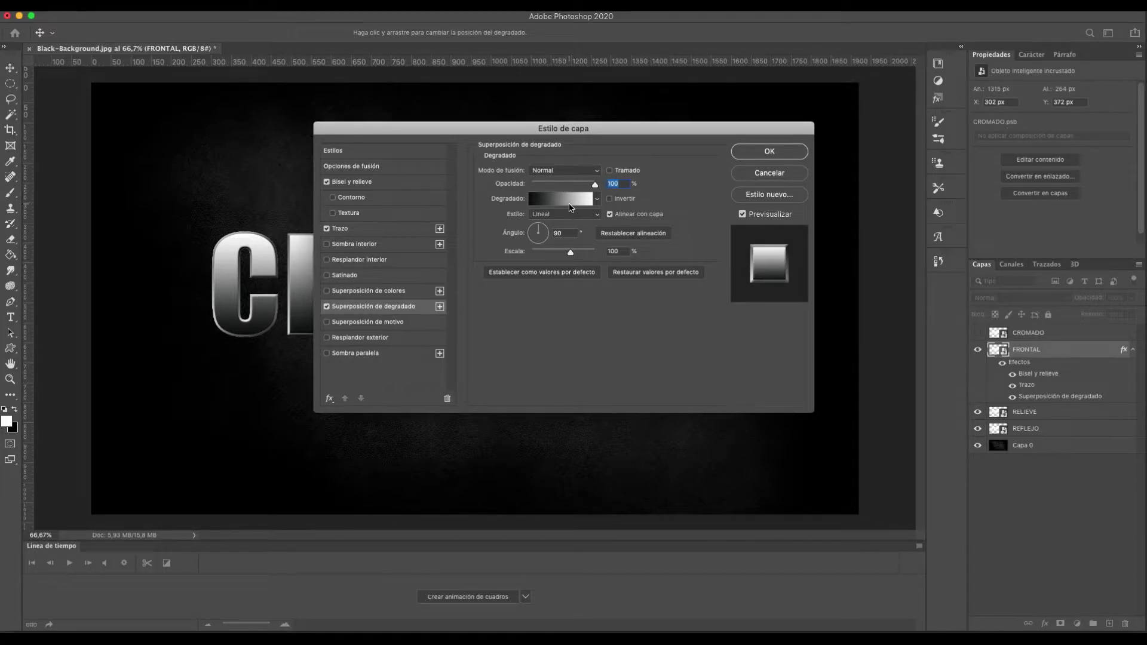
left_click(571, 199)
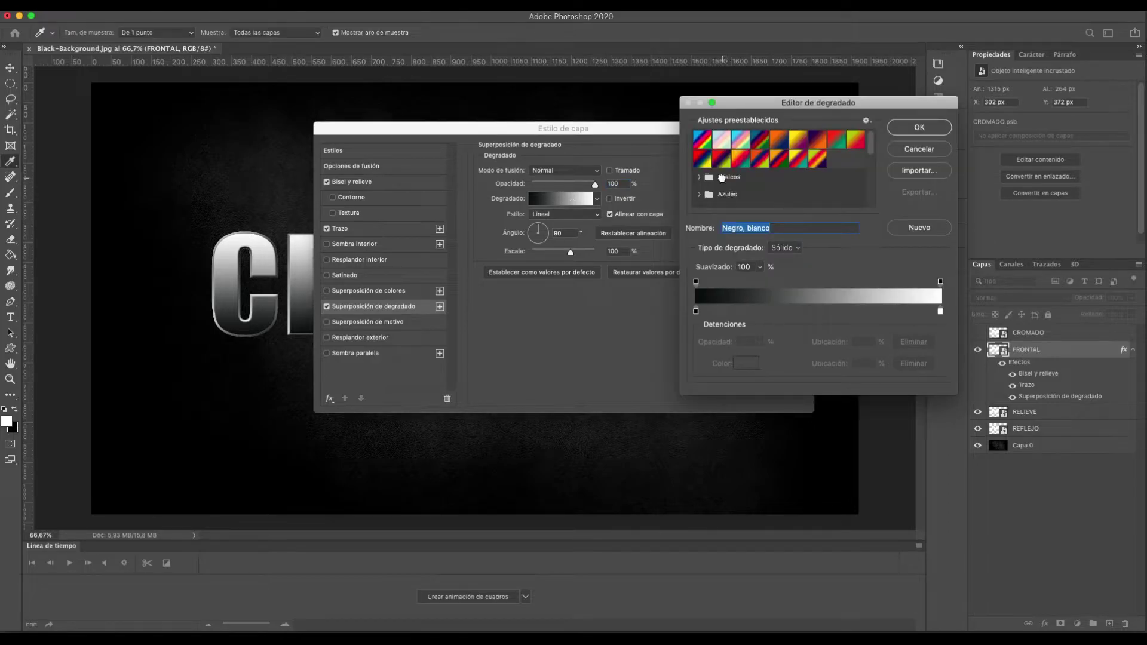
left_click(721, 177)
left_click(699, 177)
left_click(749, 198)
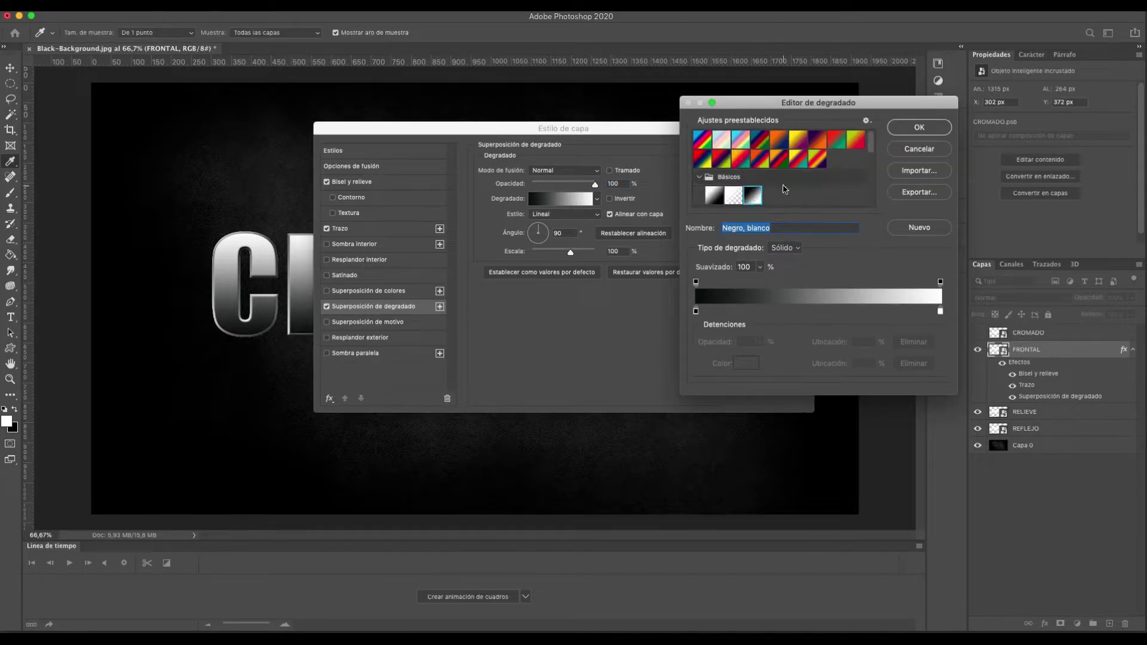
left_click(918, 126)
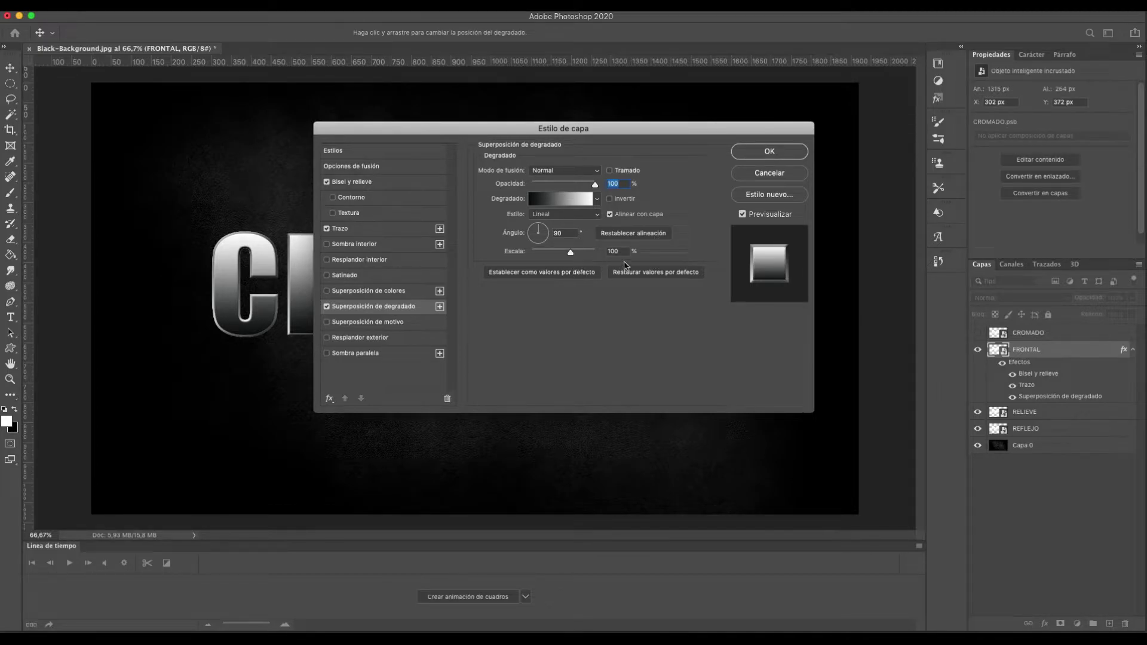
left_click(752, 154)
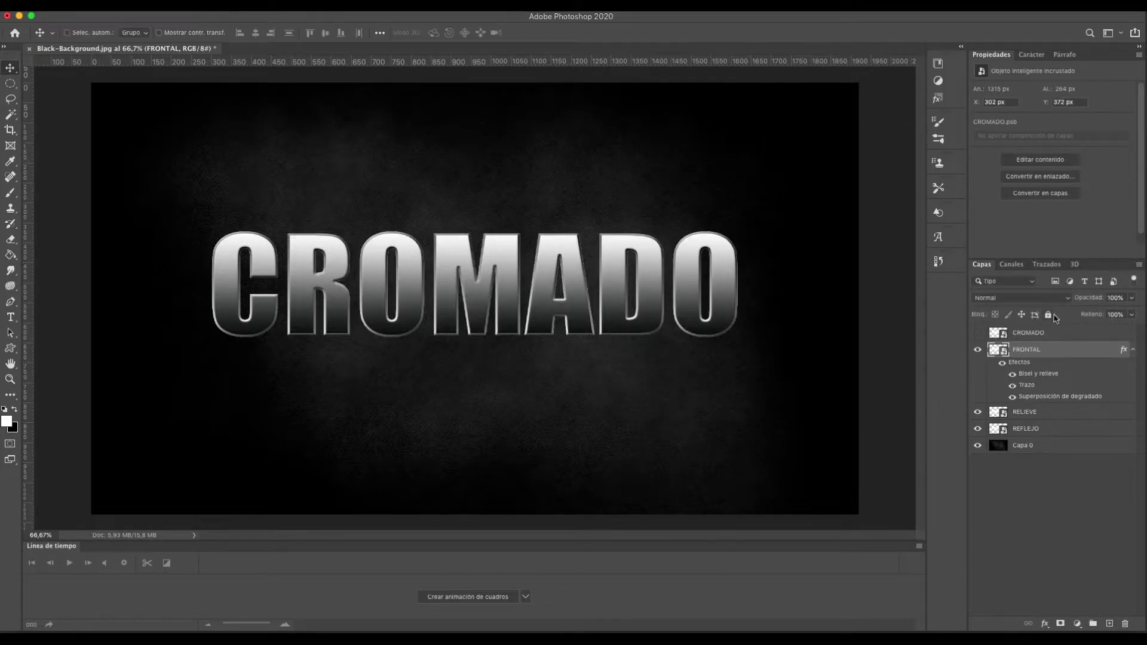
left_click(1132, 349)
Add a Bisel y relieve effect to the RELIEVE layer with a size of 15 px and softening of 1 px
left_click(1068, 364)
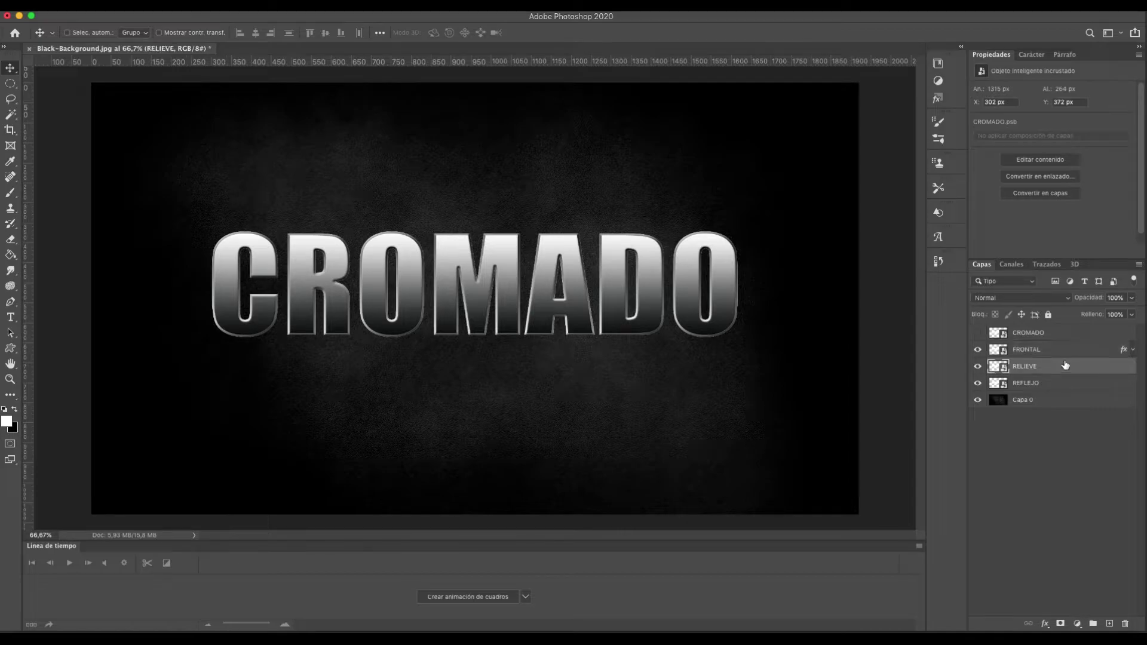
left_click(1060, 354)
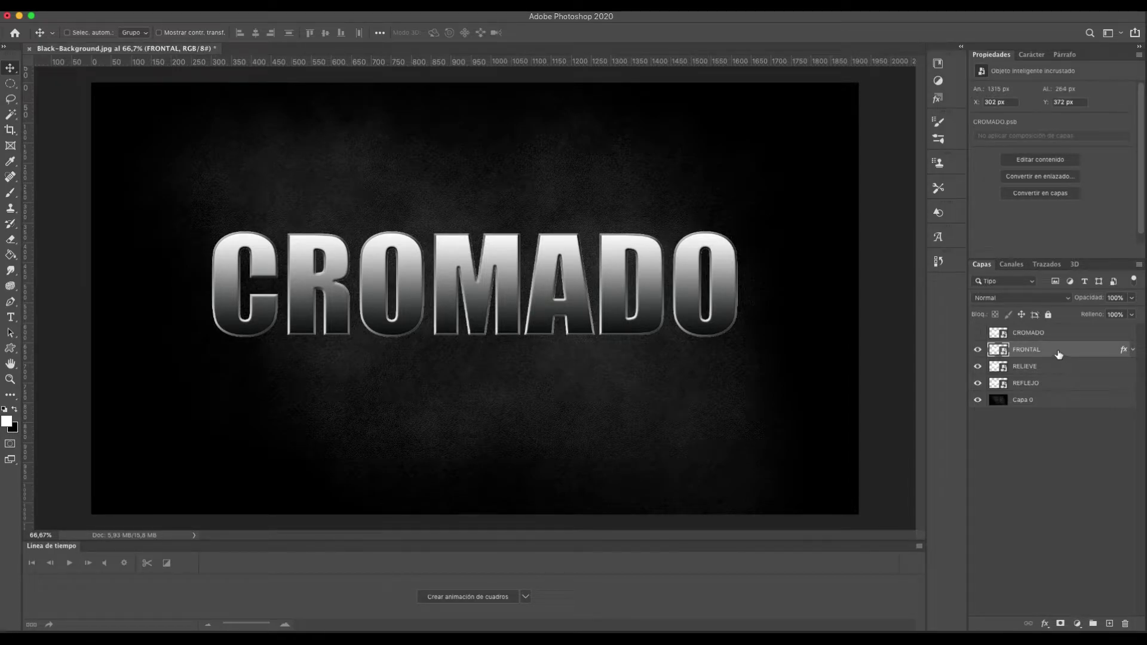
left_click(1063, 369)
double_click(1068, 371)
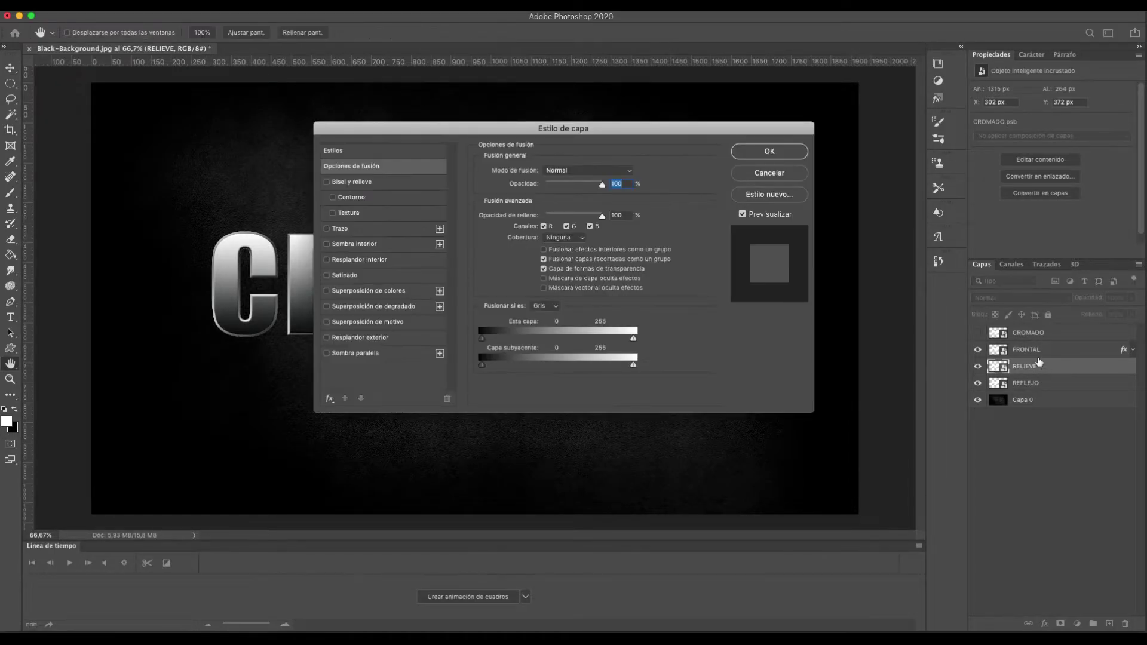
left_click(367, 182)
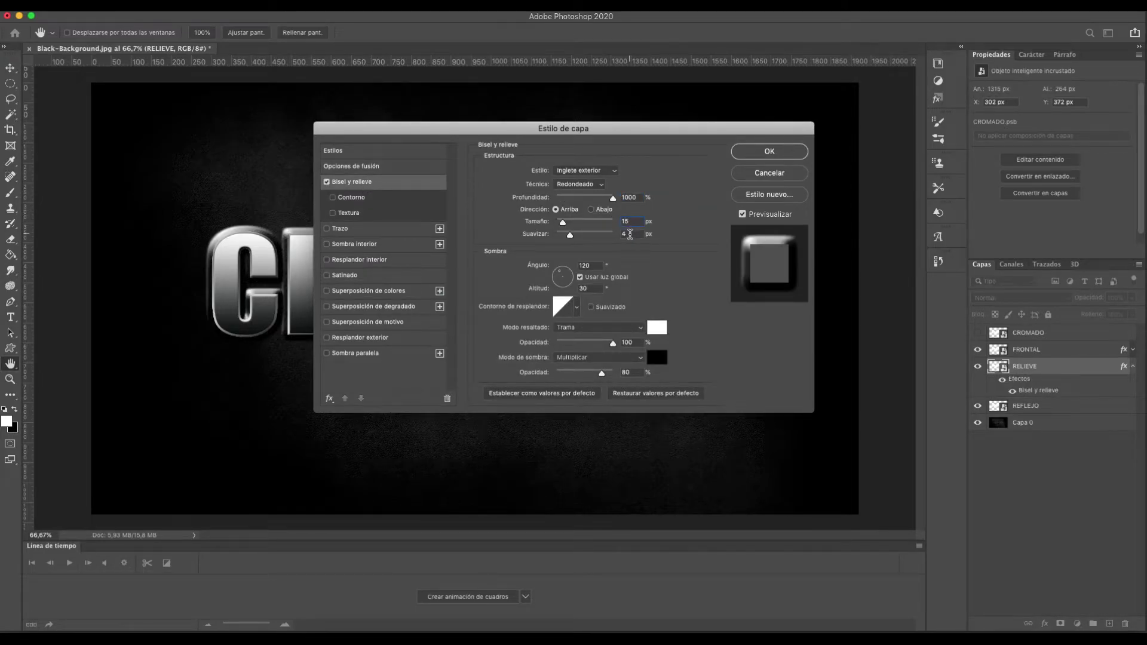
left_click_drag(634, 234, 621, 235)
type("1")
Assign the multi-peaked gloss contour to RELIEVE's bevel and set its shadow opacity to 30%
left_click(576, 308)
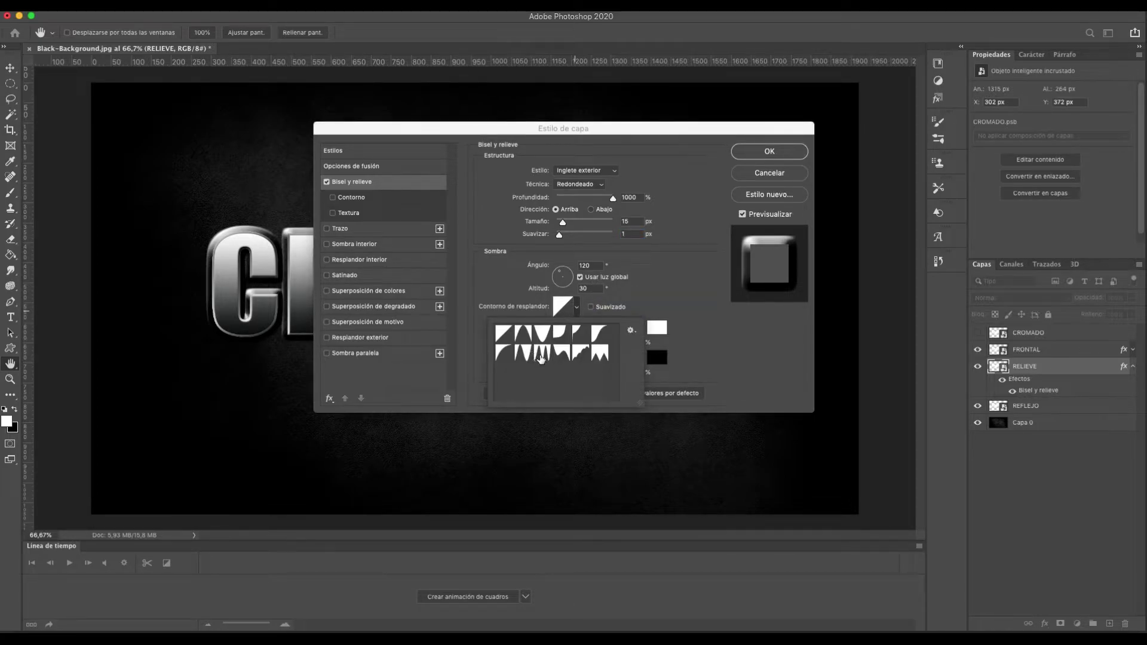
left_click(542, 354)
left_click(679, 302)
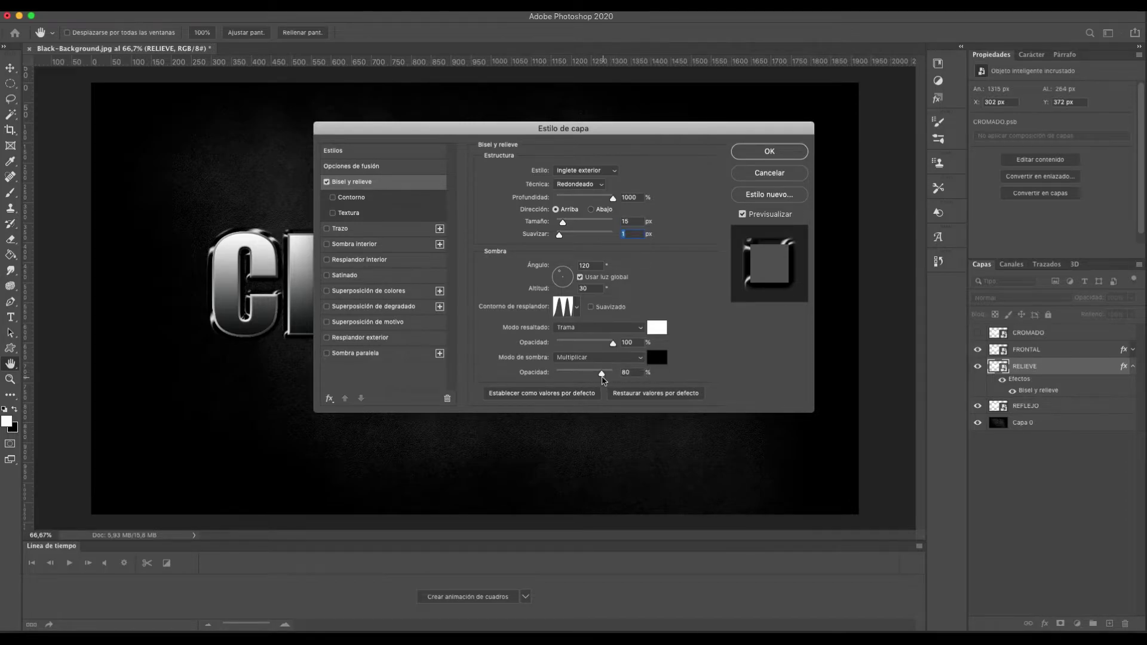
double_click(635, 374)
type("30")
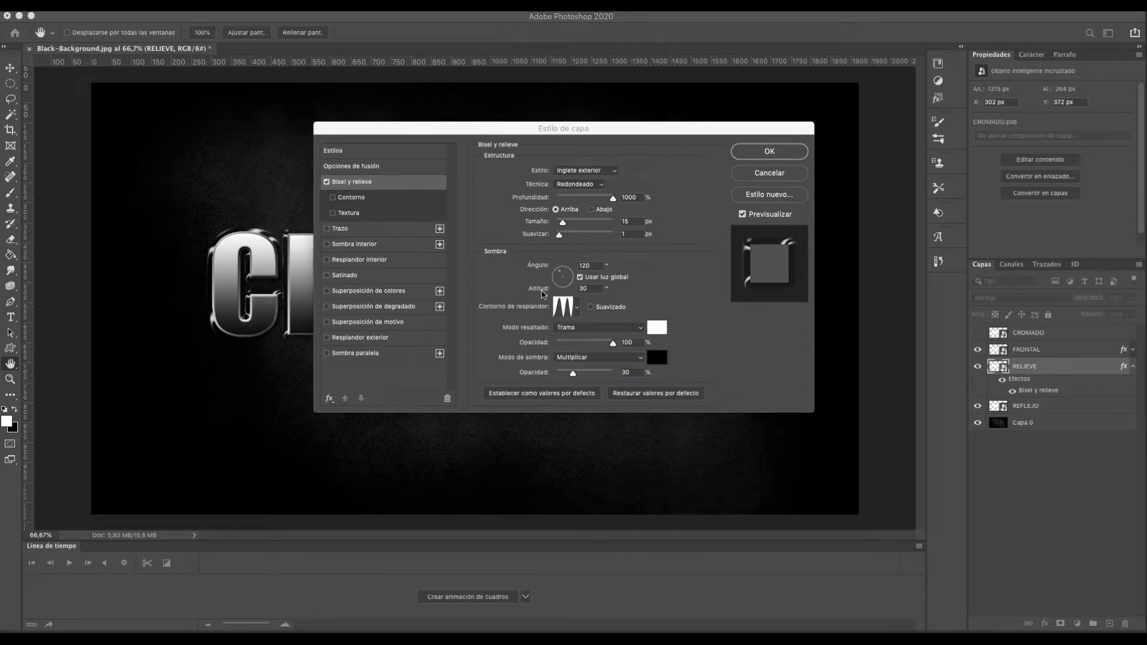
Add a Trazo effect to RELIEVE with a size of 15 px, position Exterior and a black Color fill
left_click(405, 230)
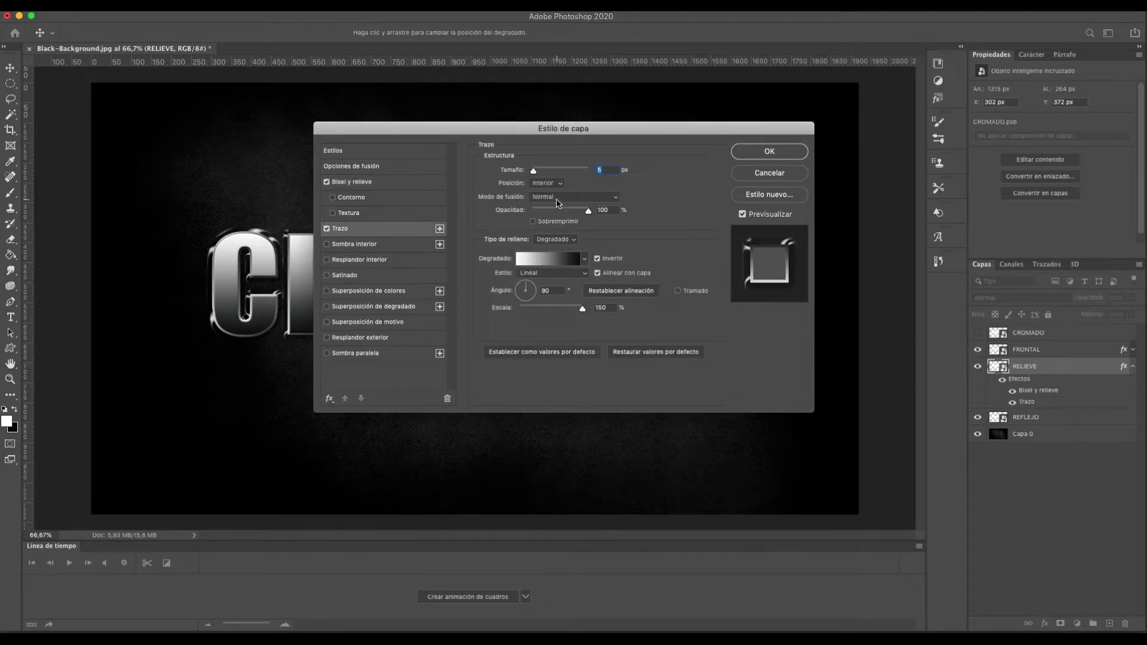
type("15")
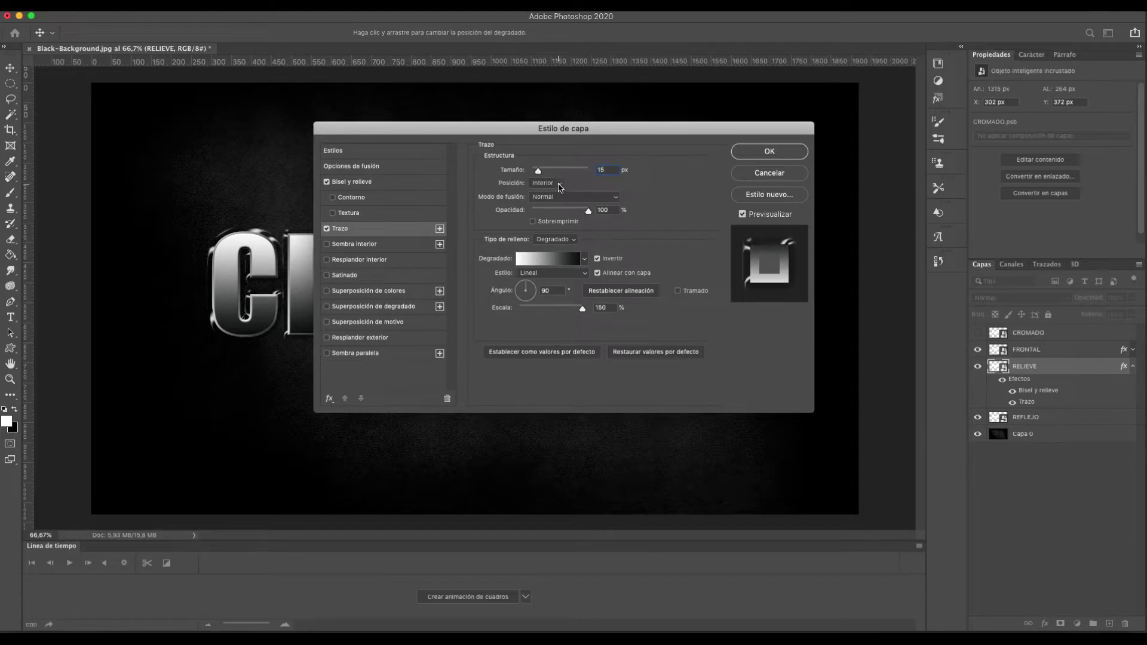
left_click(559, 184)
left_click(545, 173)
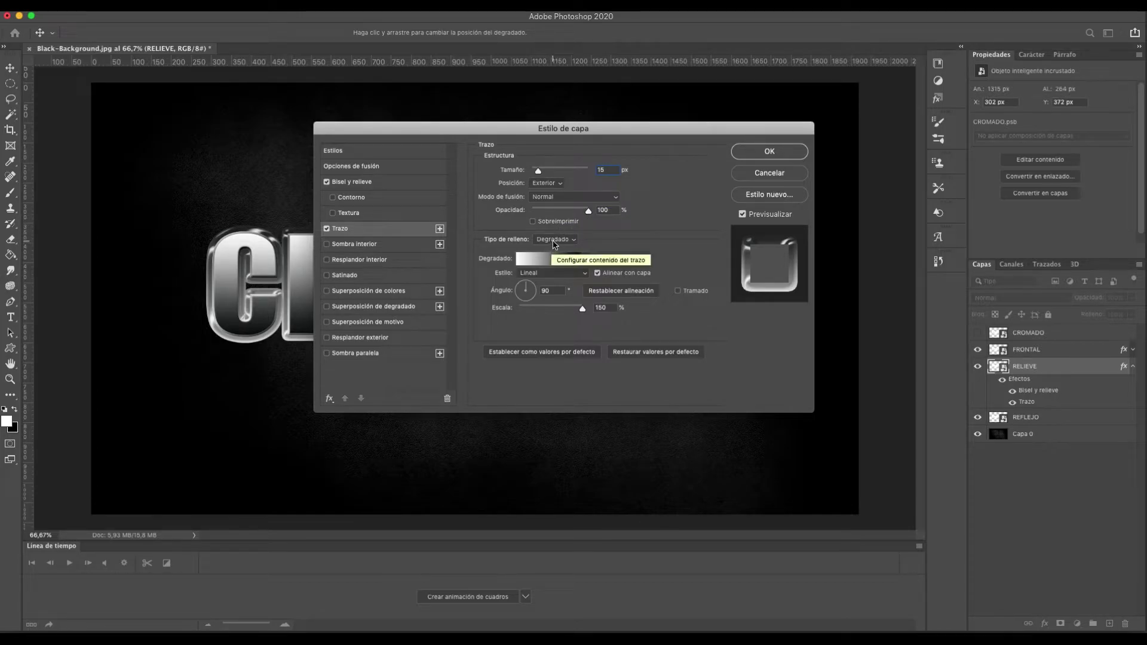
left_click(553, 240)
left_click(545, 229)
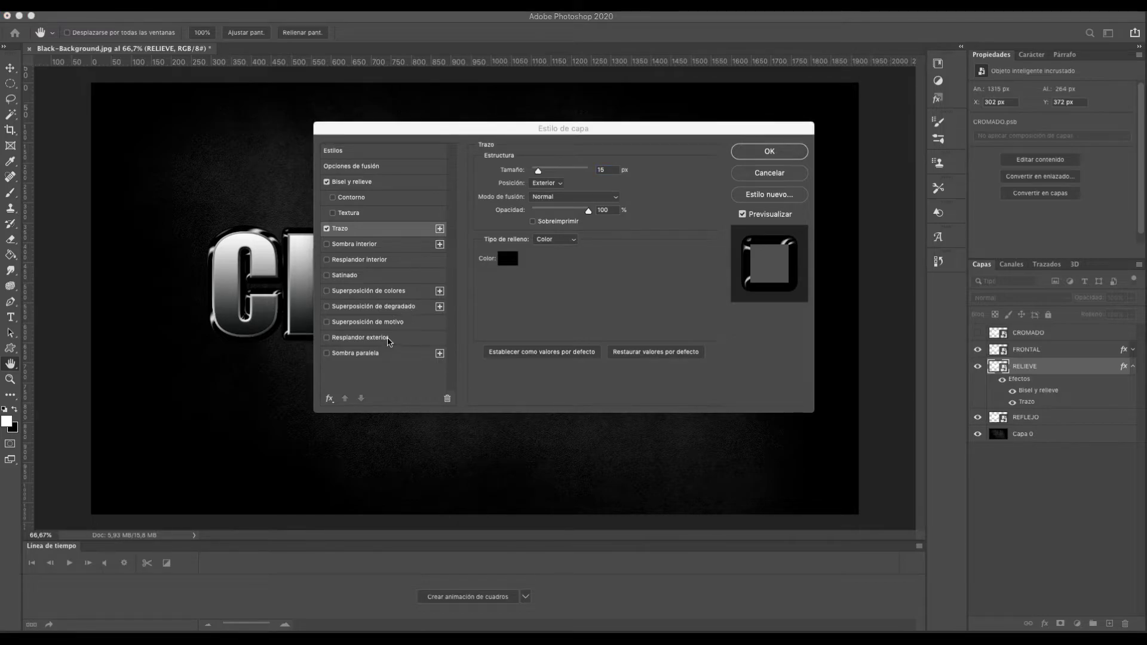
Add a black Resplandor exterior to RELIEVE in Multiplicar mode at 100% opacity, with 20% spread and 20 px size, and apply the layer style
left_click(394, 344)
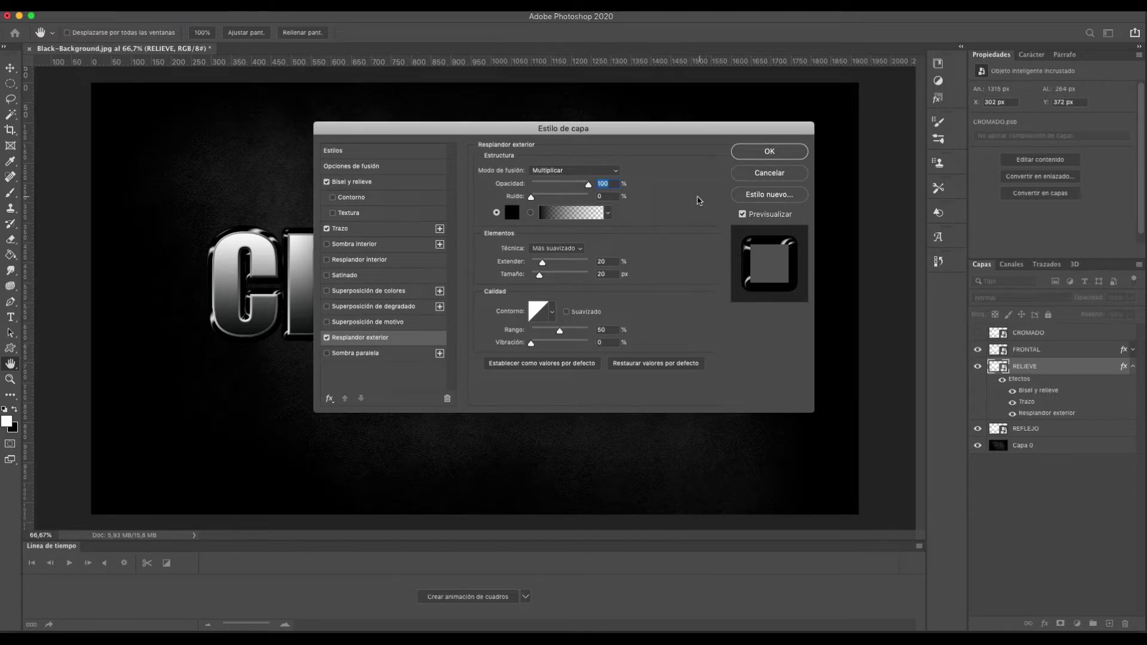
left_click(764, 154)
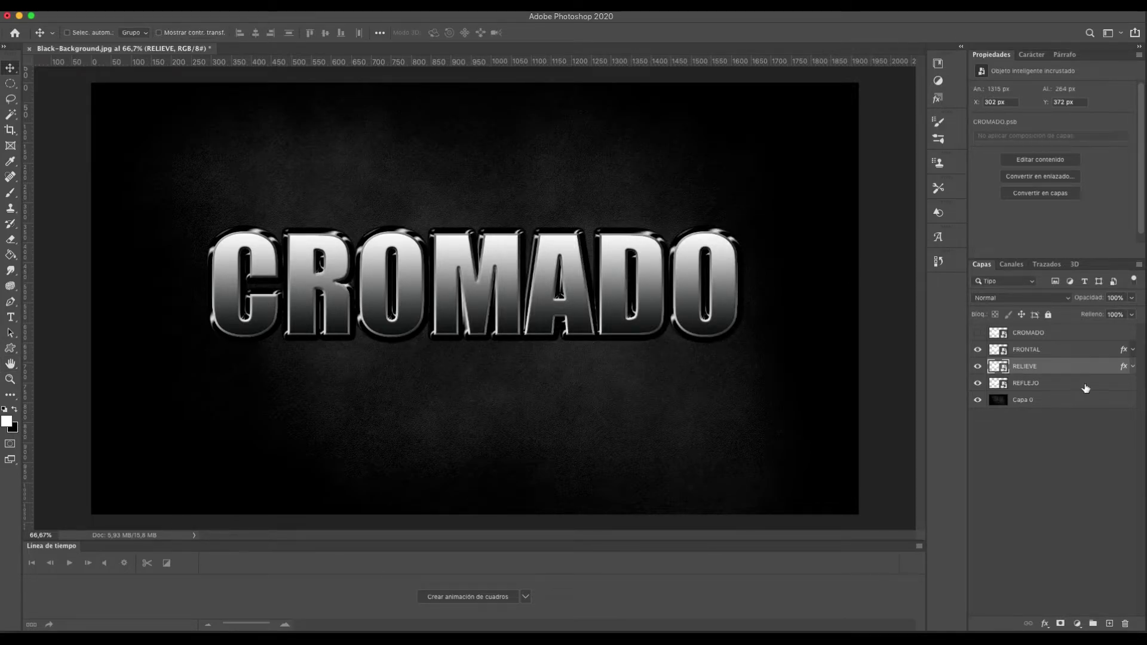
Add a Bisel y relieve effect to the REFLEJO layer with technique Cincel duro, size 25 px and softening 5 px
double_click(1085, 389)
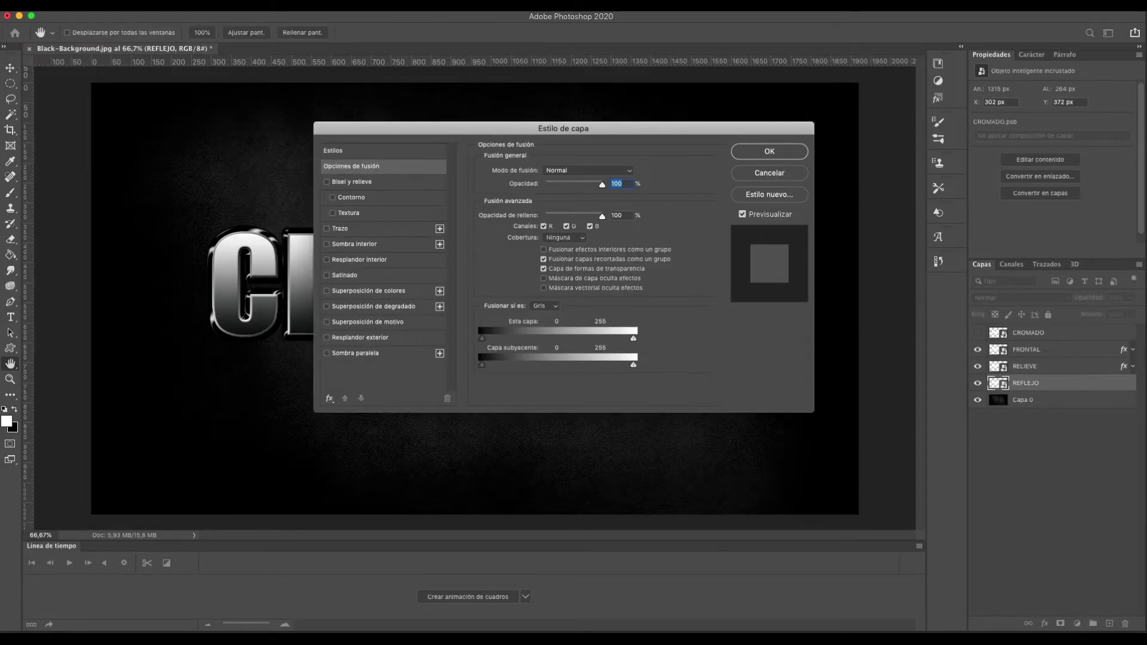
left_click(361, 183)
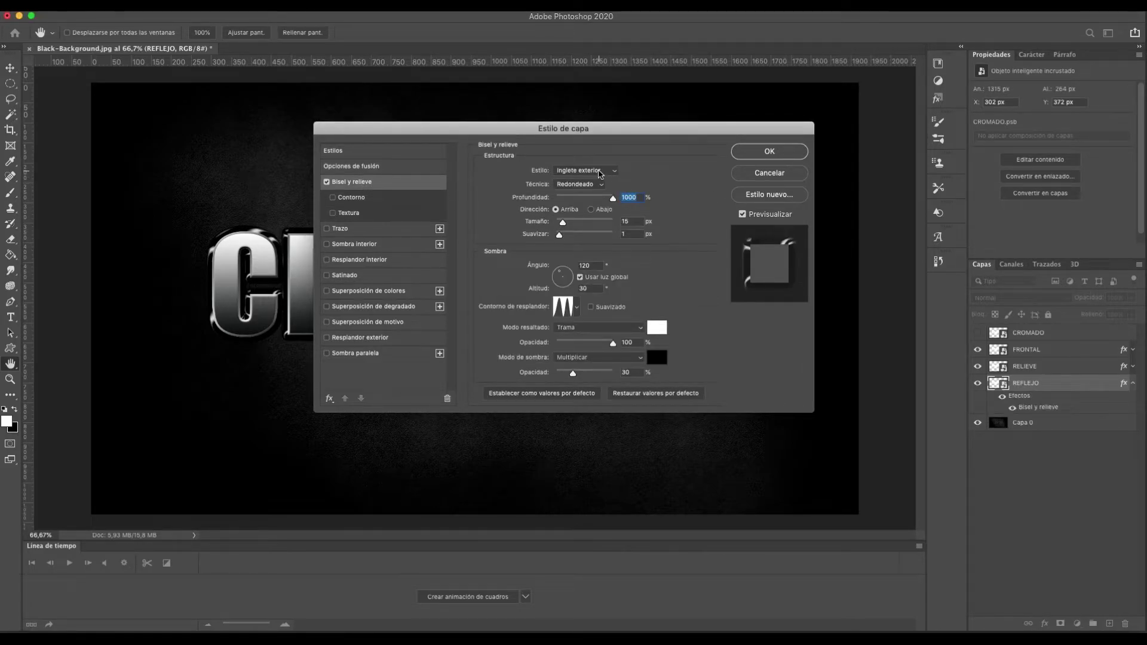
left_click(594, 186)
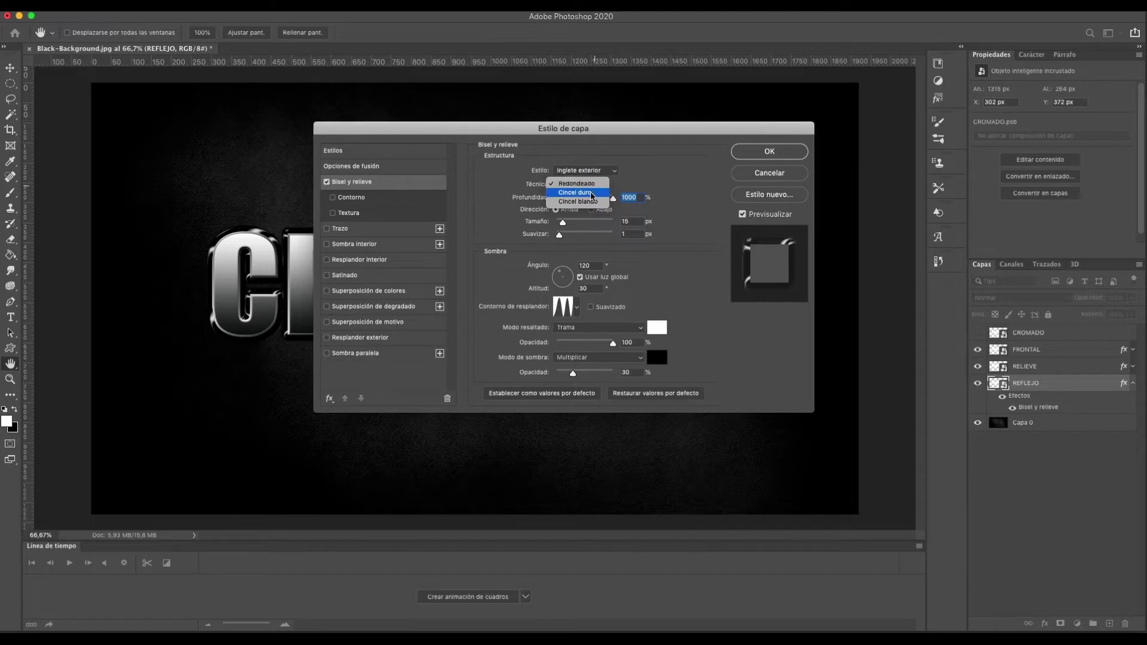
left_click(592, 193)
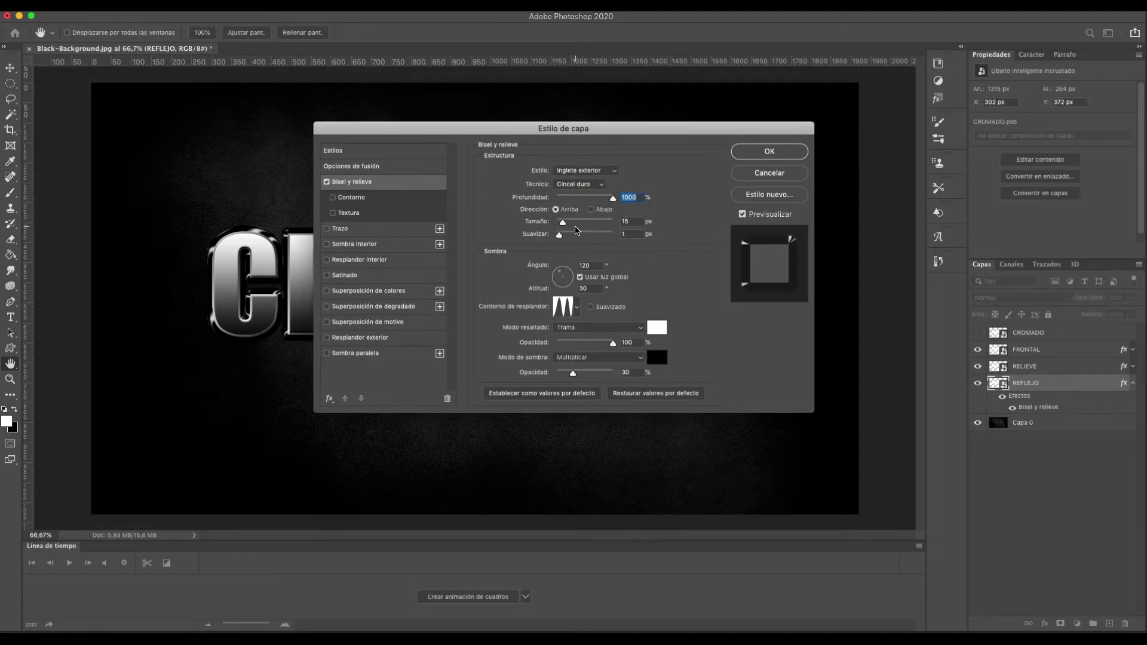
double_click(625, 221)
type("25")
key("Tab")
type("5")
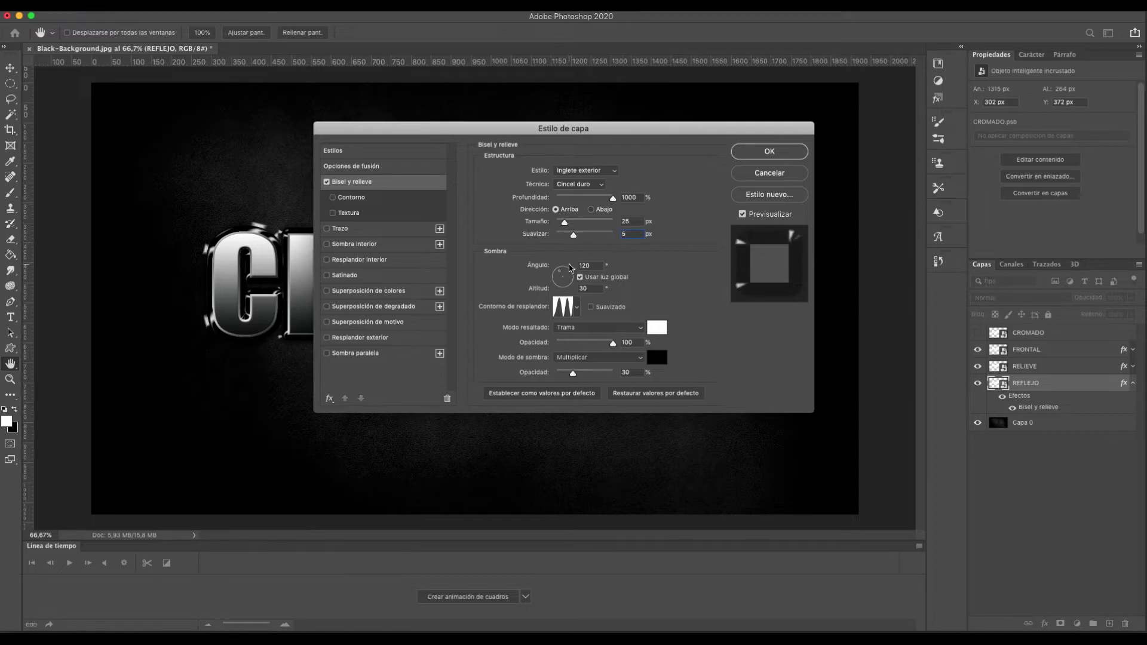
Turn off Usar luz global for REFLEJO's bevel, keep the angle at 120°, and assign the linear gloss contour
left_click_drag(591, 266, 564, 266)
type("90")
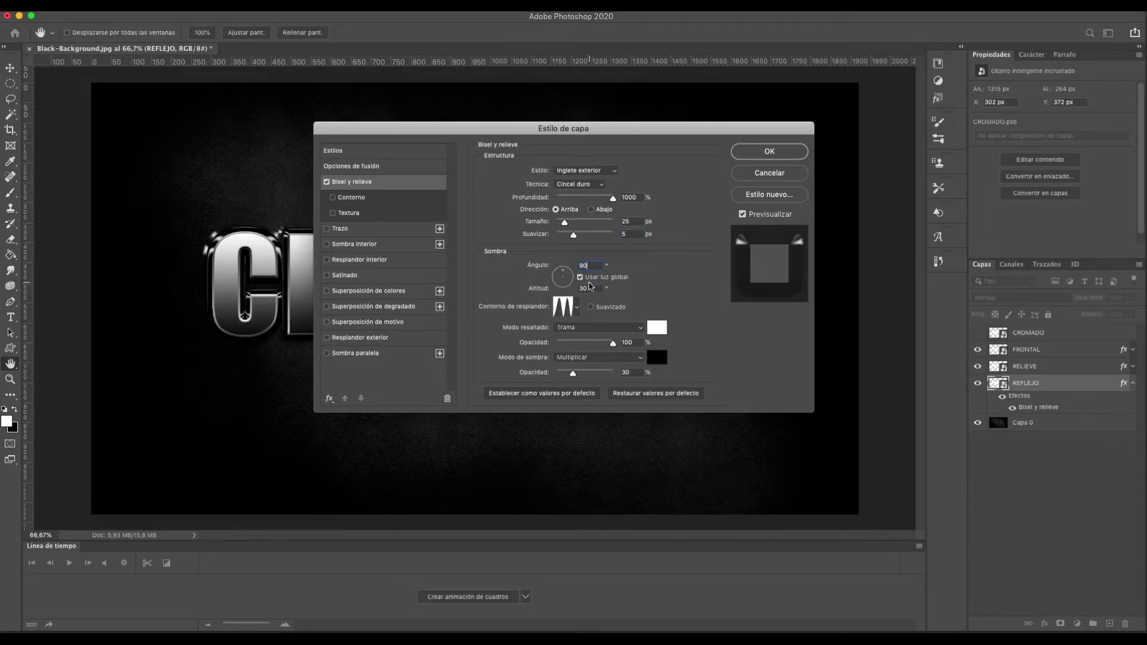
left_click(579, 277)
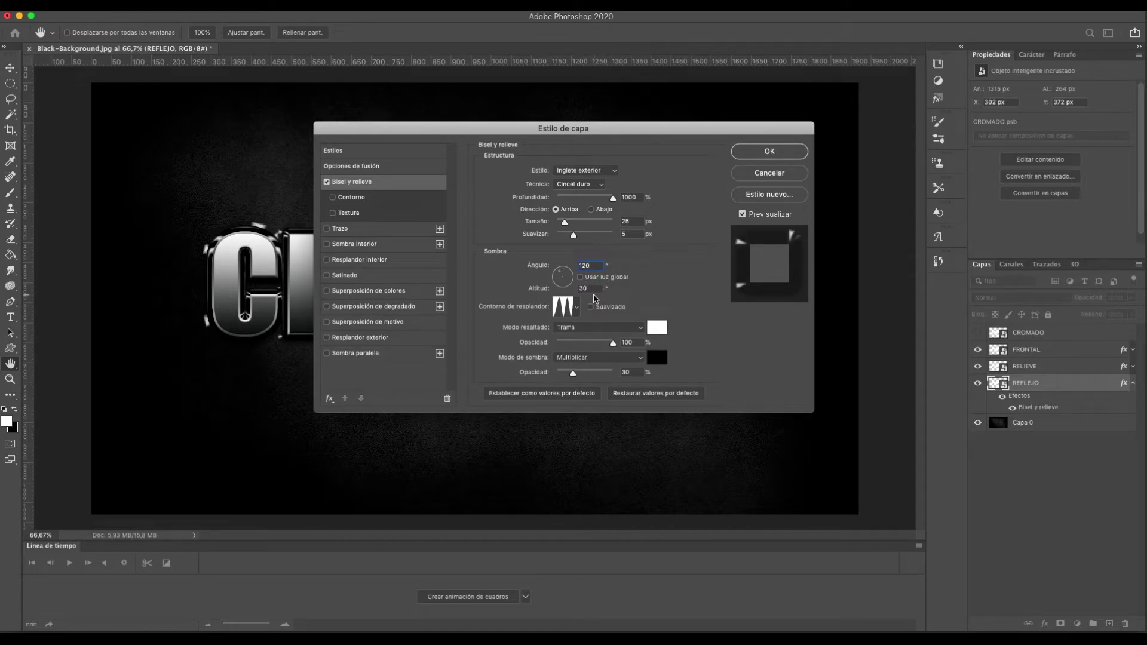
left_click(576, 308)
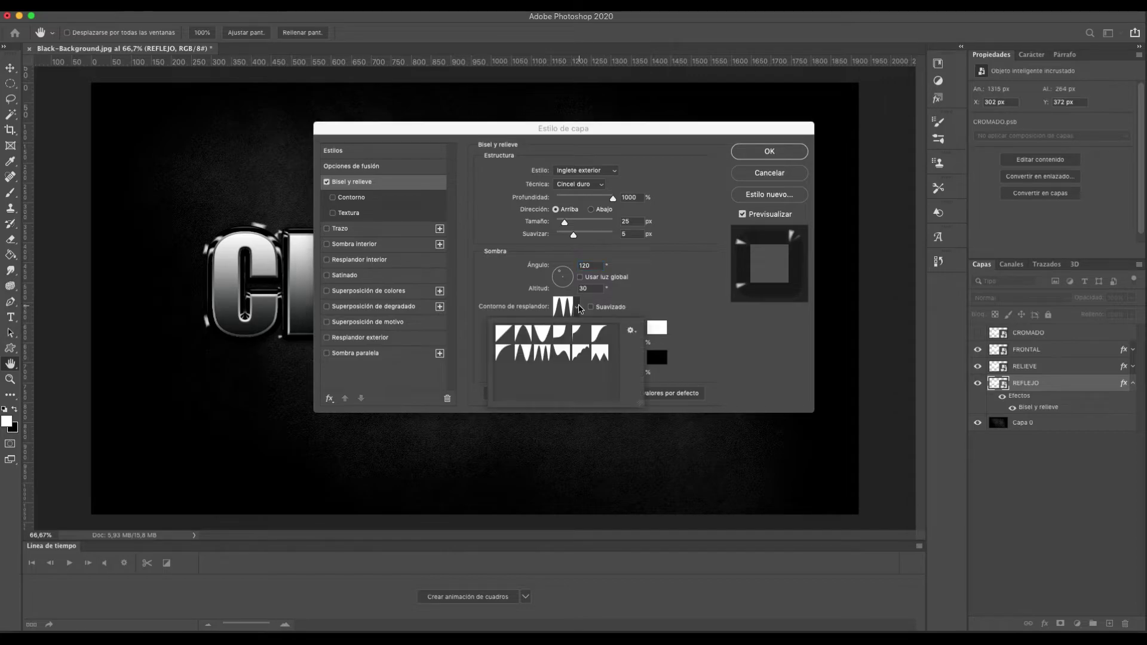
left_click(505, 334)
left_click(658, 304)
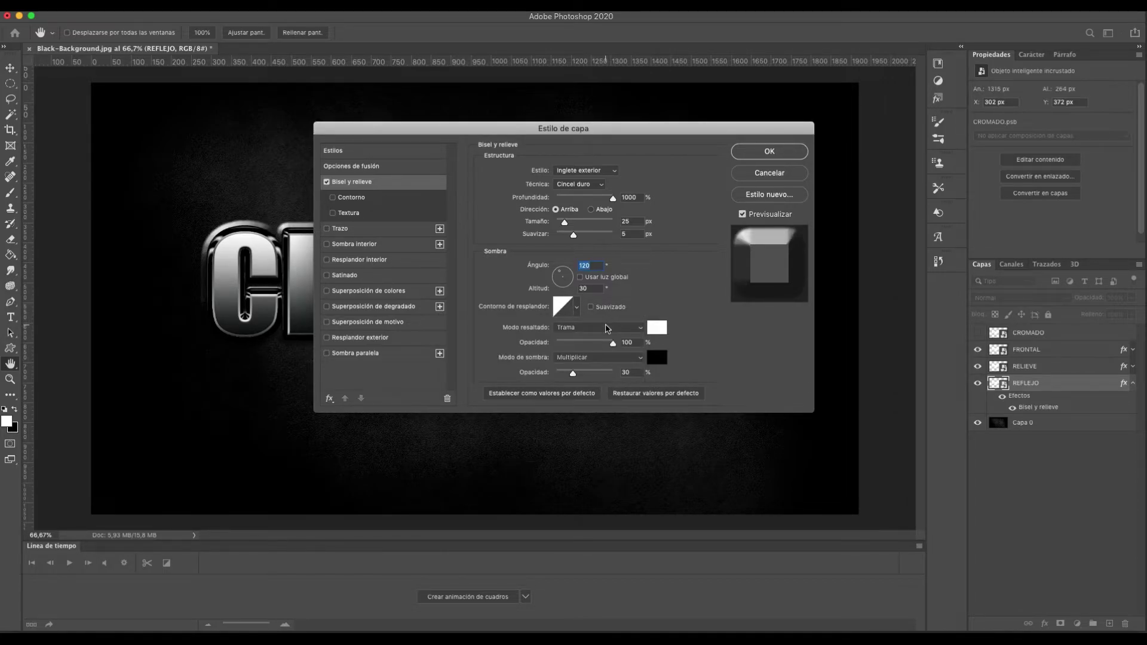
Set both the highlight opacity and the shadow opacity of REFLEJO's bevel to 20%
left_click(604, 345)
type("20")
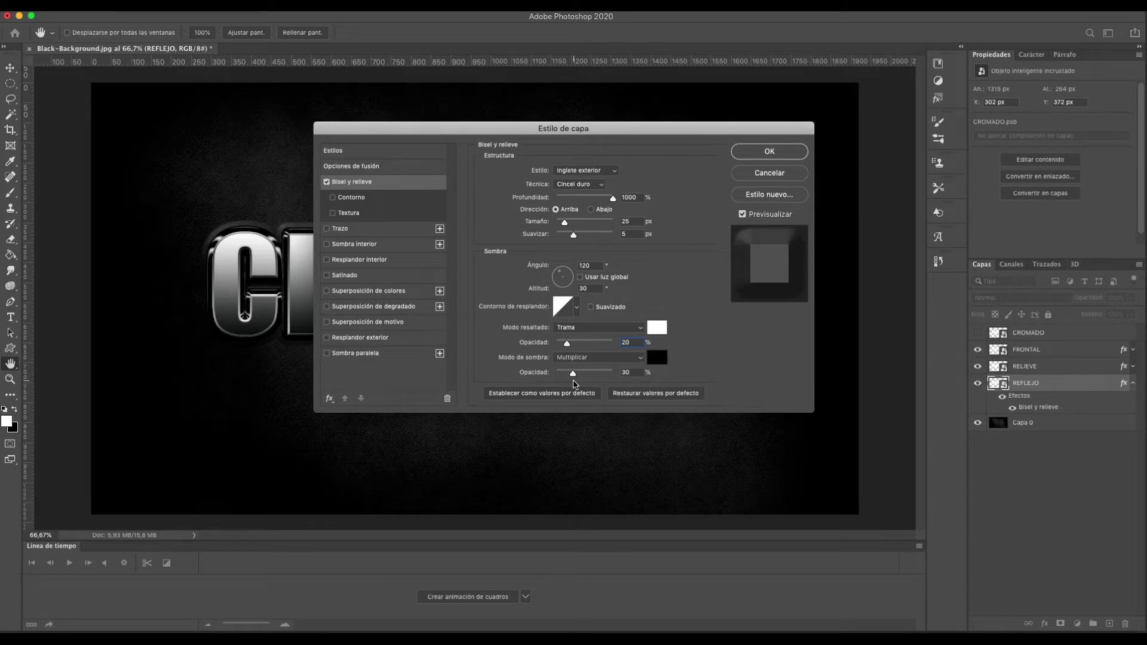
left_click(615, 372)
type("20")
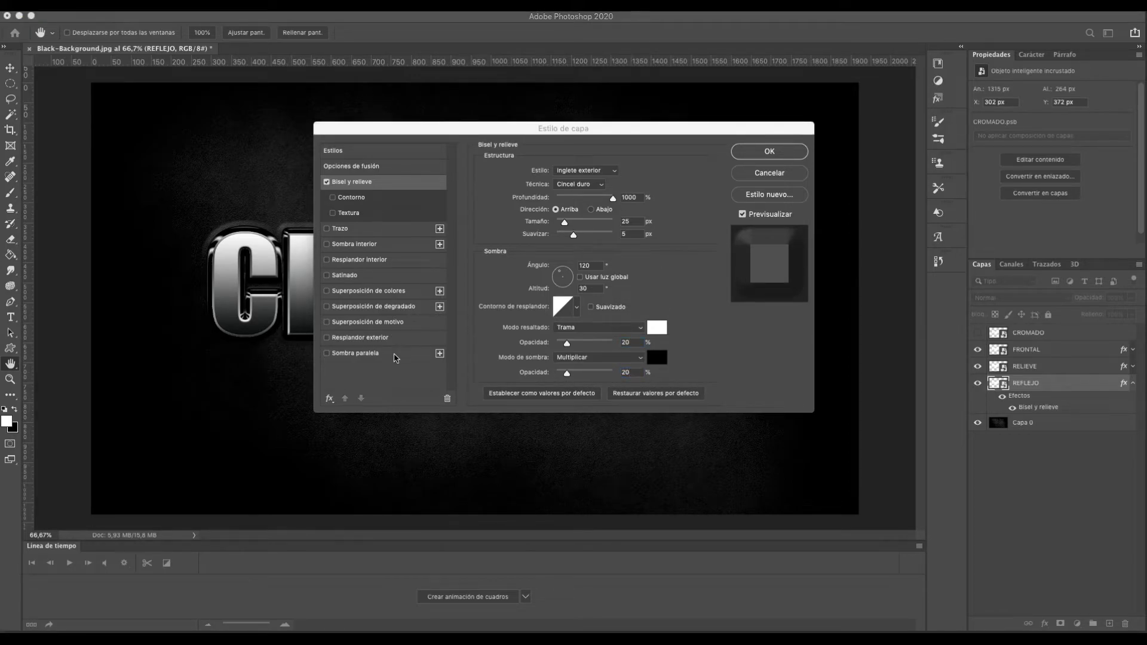
Add a Sombra paralela to REFLEJO with a 120° angle at 50% opacity, apply the layer style and collapse its effects list
left_click(395, 355)
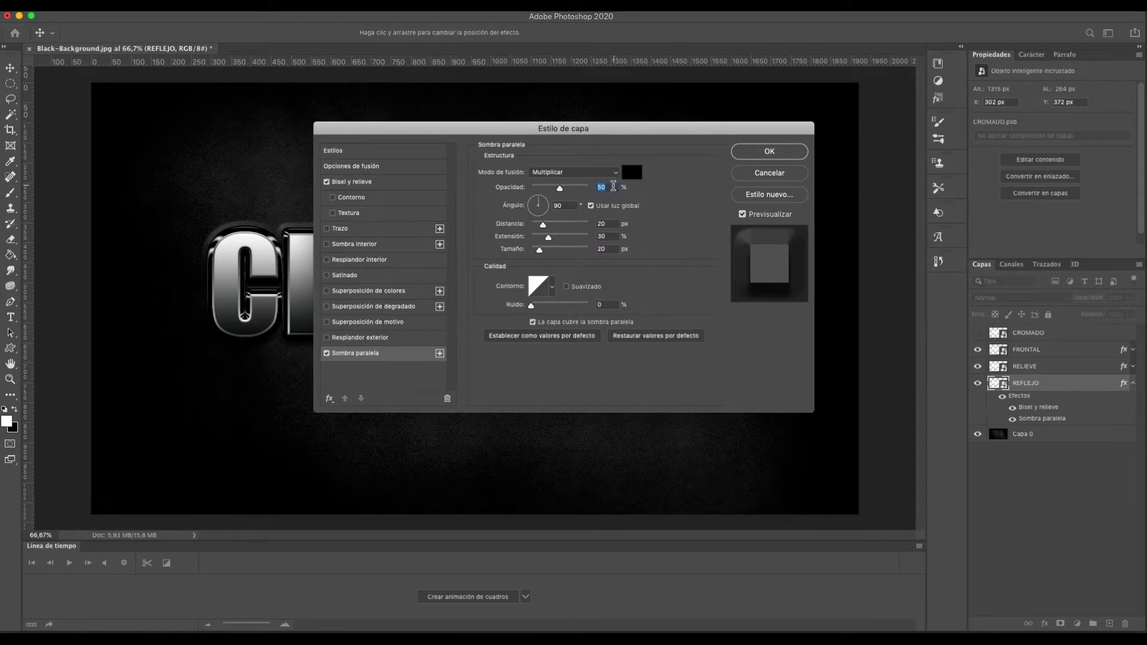
key("Tab")
type("120")
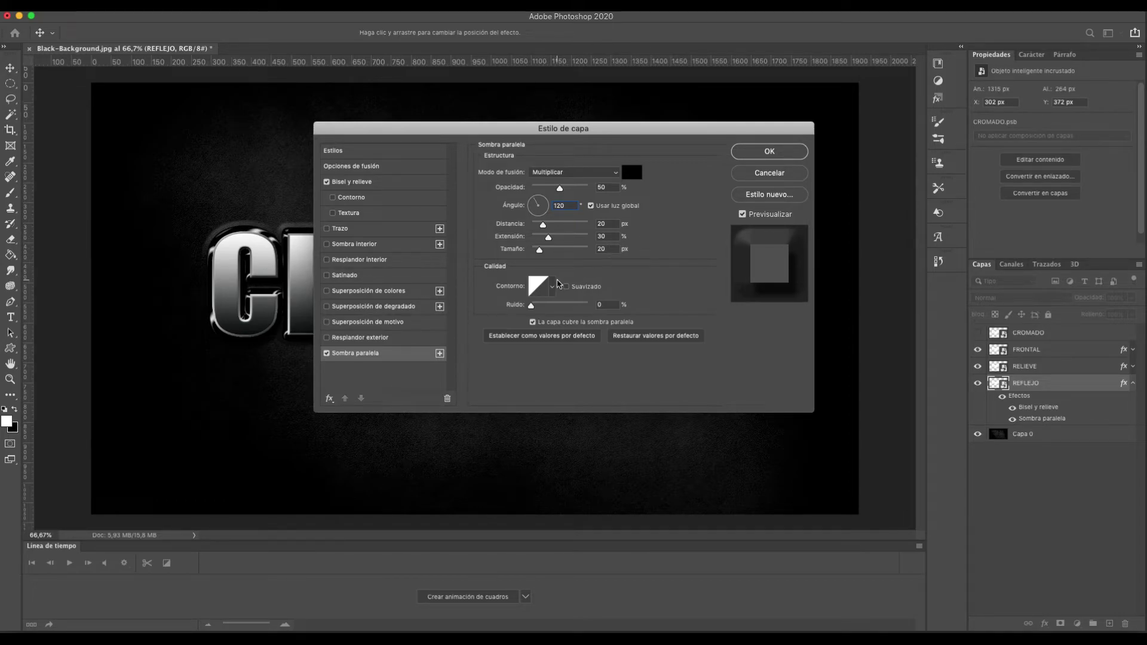
left_click(772, 153)
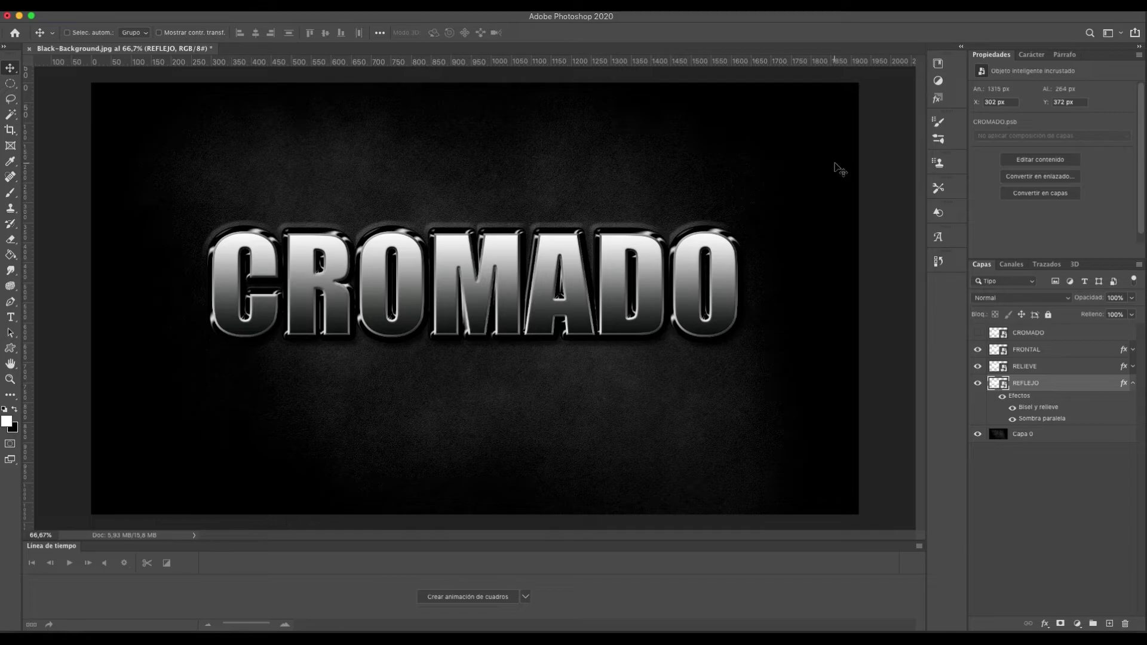
left_click(1133, 383)
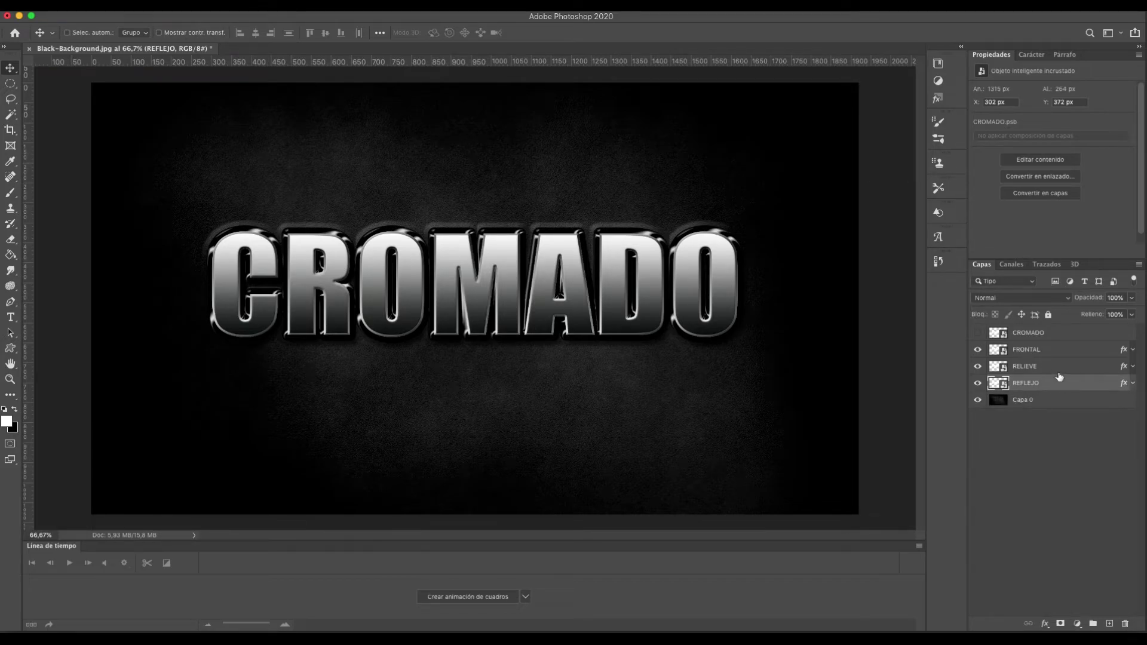
Show the hidden CROMADO layer and lower its opacity to 36%
left_click(978, 333)
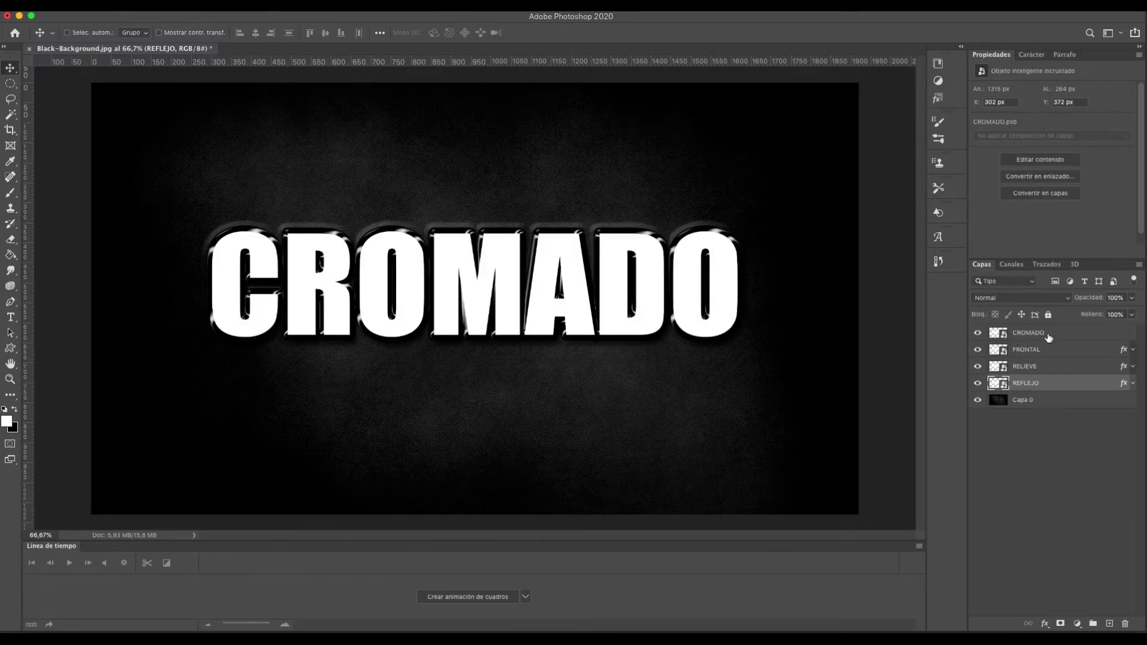
left_click(1091, 338)
left_click(1131, 298)
left_click_drag(1133, 312, 1099, 318)
left_click(1082, 350)
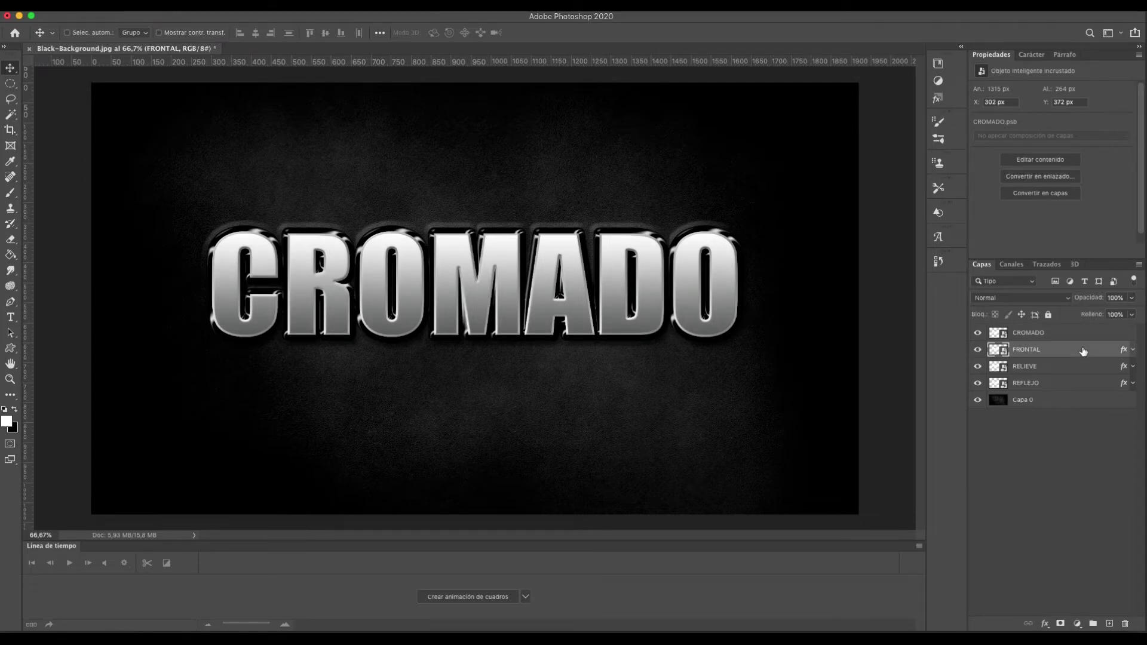
left_click(1052, 333)
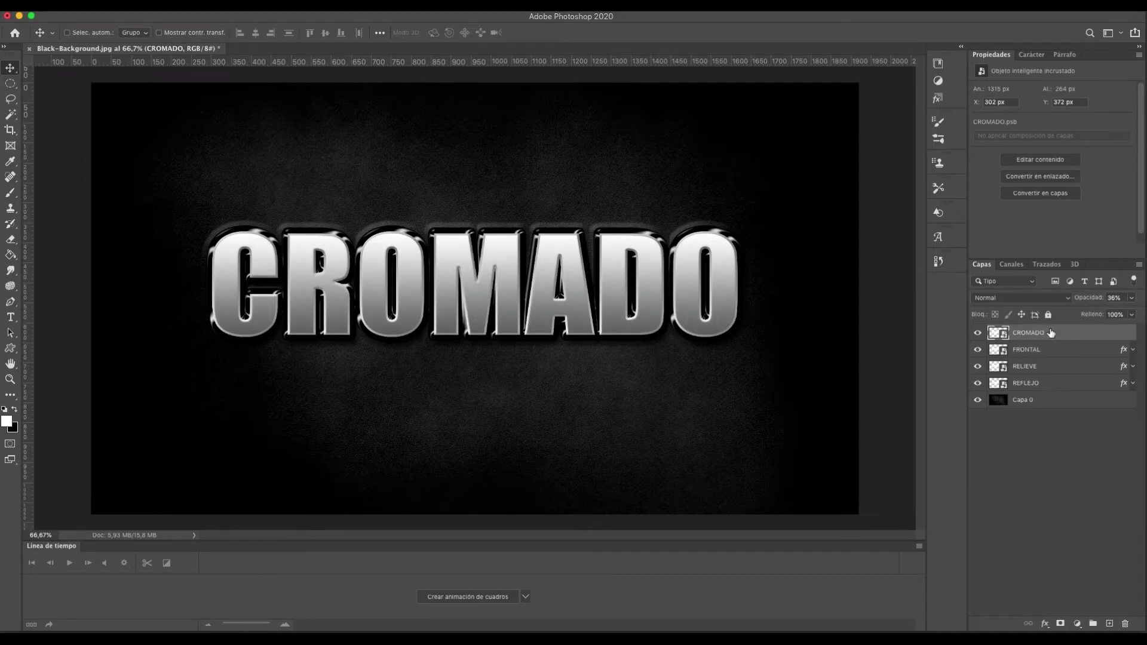
Replace the text inside the CROMADO smart object with a three-letter first name, then save and close the smart object
double_click(1004, 336)
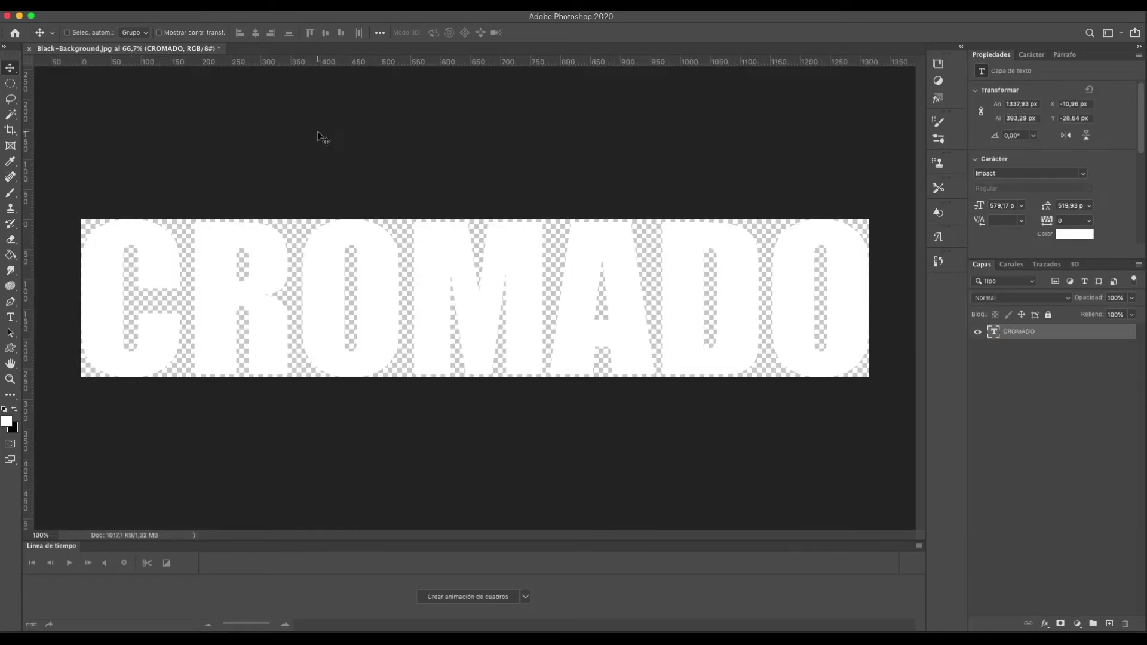
double_click(997, 334)
type("ANA")
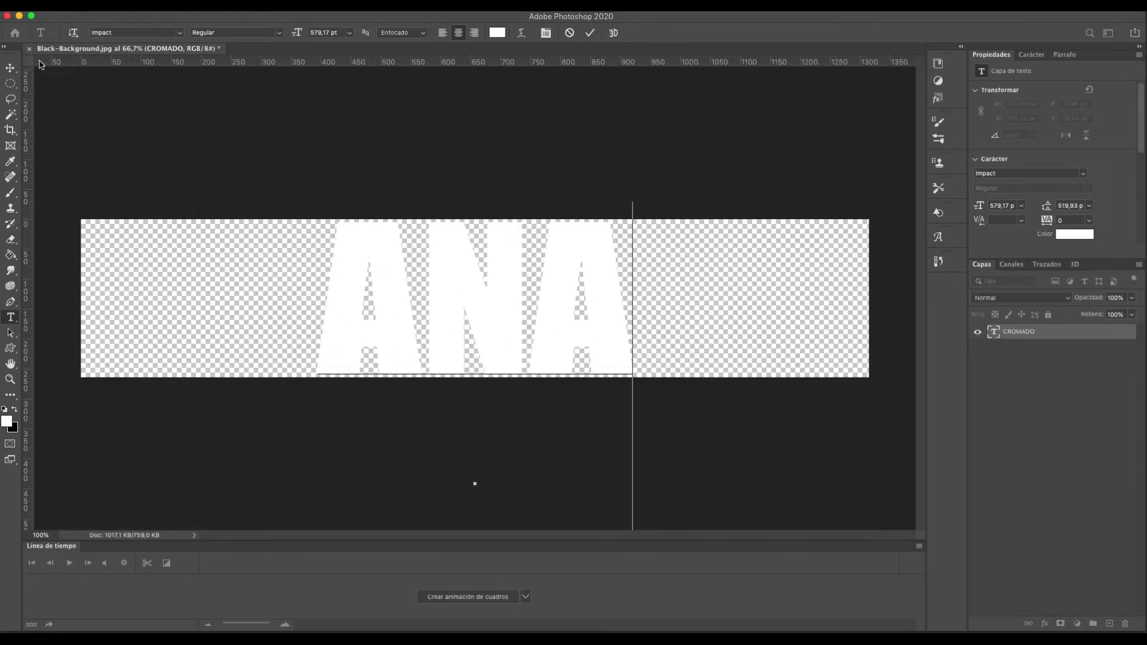
left_click(10, 68)
left_click(234, 49)
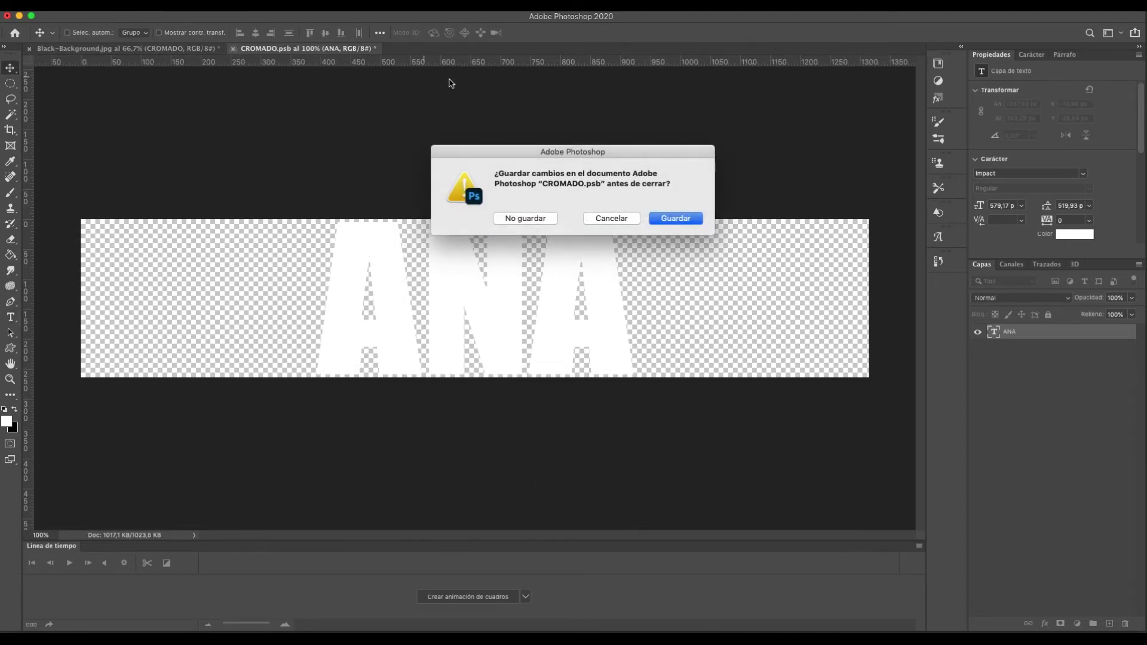
left_click(676, 219)
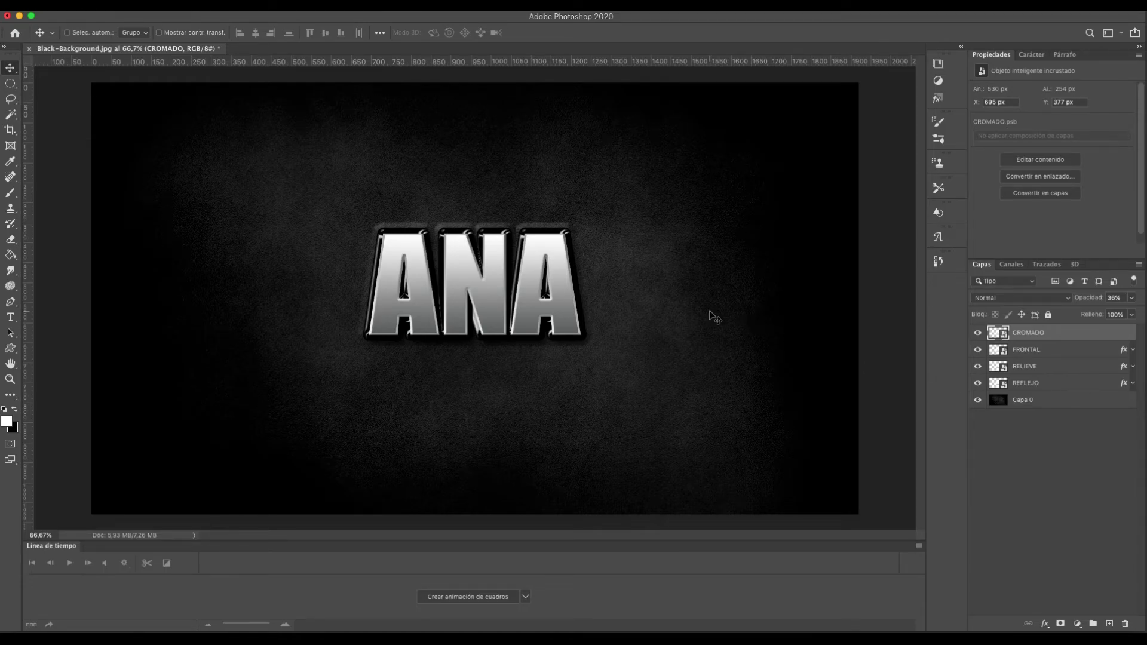
Open the CROMADO smart object's contents and enlarge its canvas to 2000 pixels wide and 1000 pixels high
double_click(1006, 338)
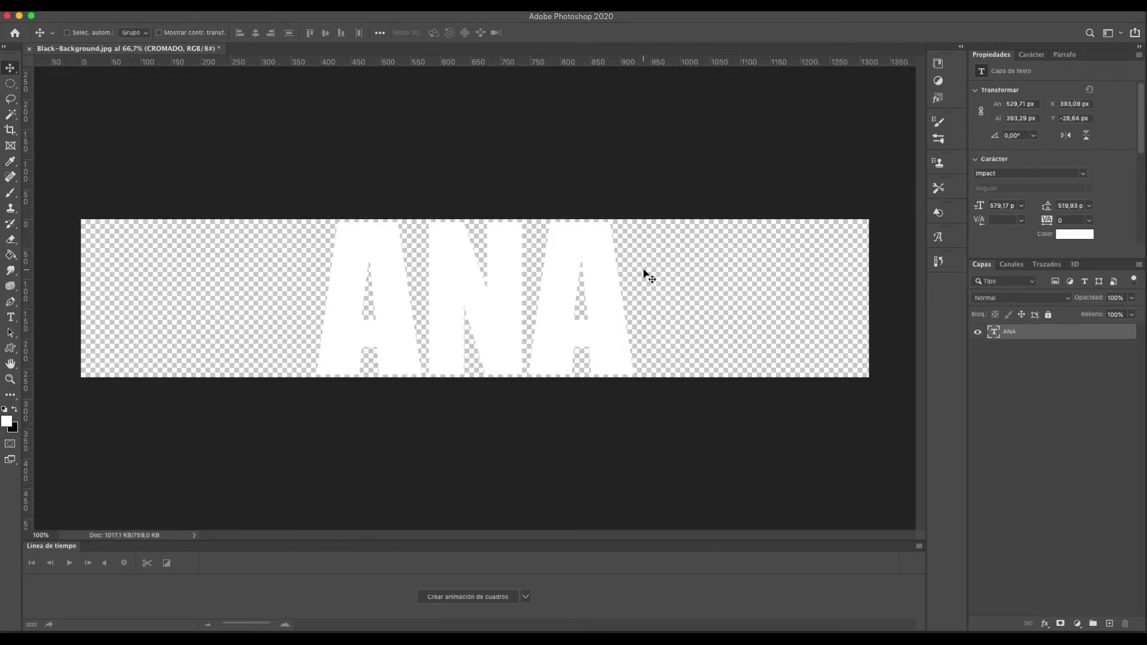
left_click(192, 6)
left_click(216, 108)
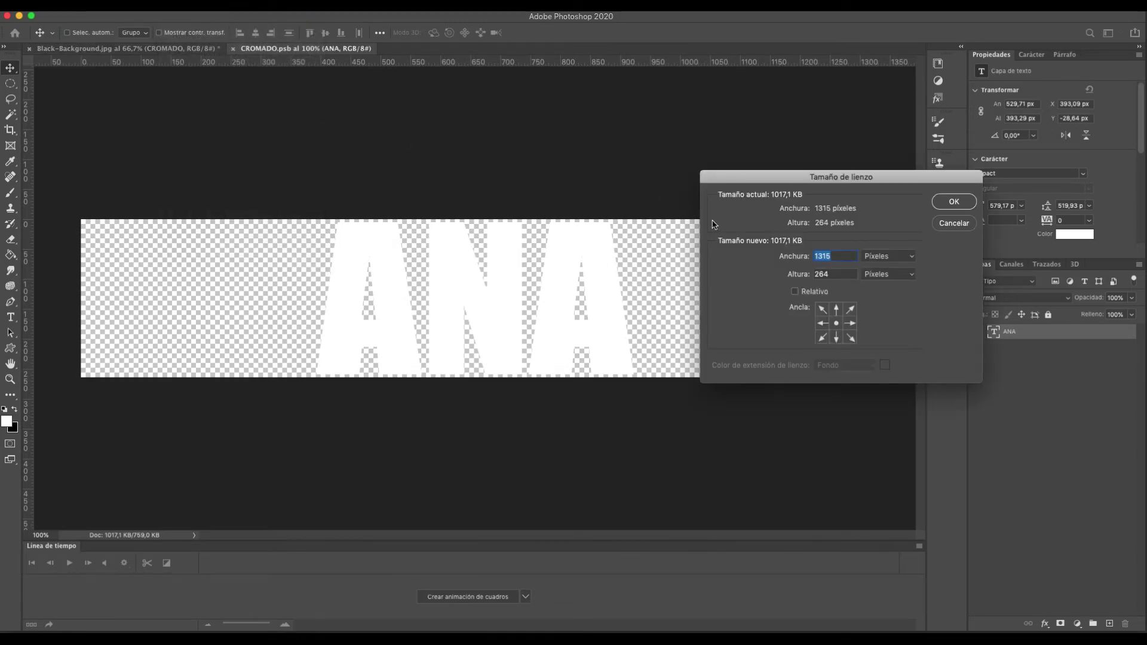
type("1000")
left_click(777, 256)
type("2000")
key("Tab")
type("1000")
left_click(954, 203)
key("super+minus")
key("super+minus")
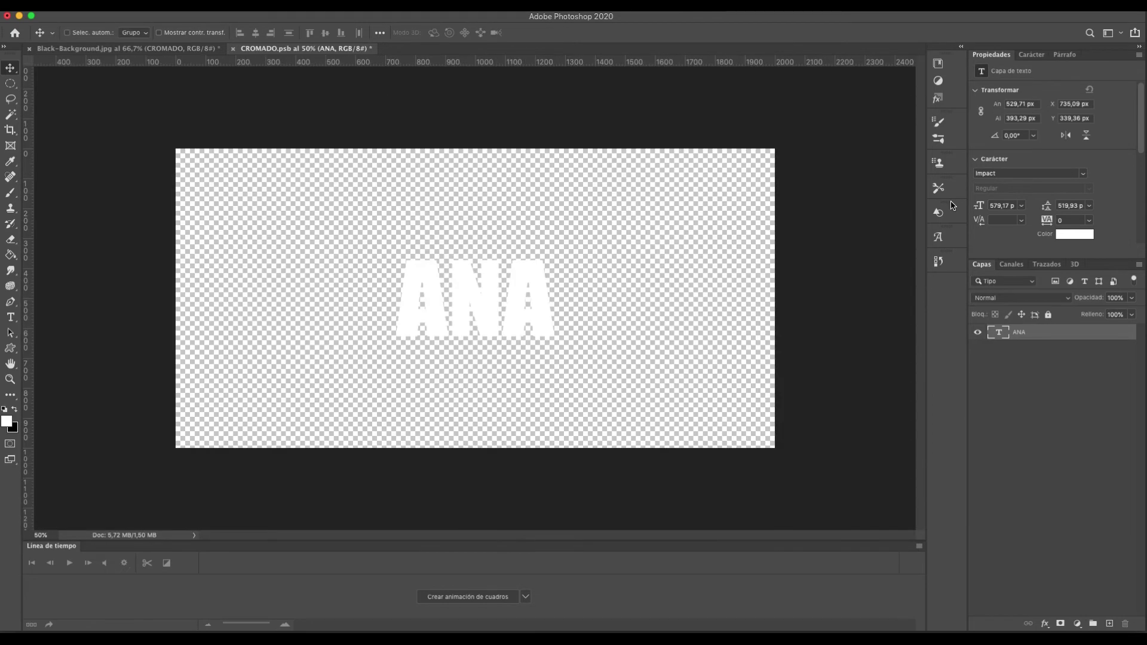
key("super+plus")
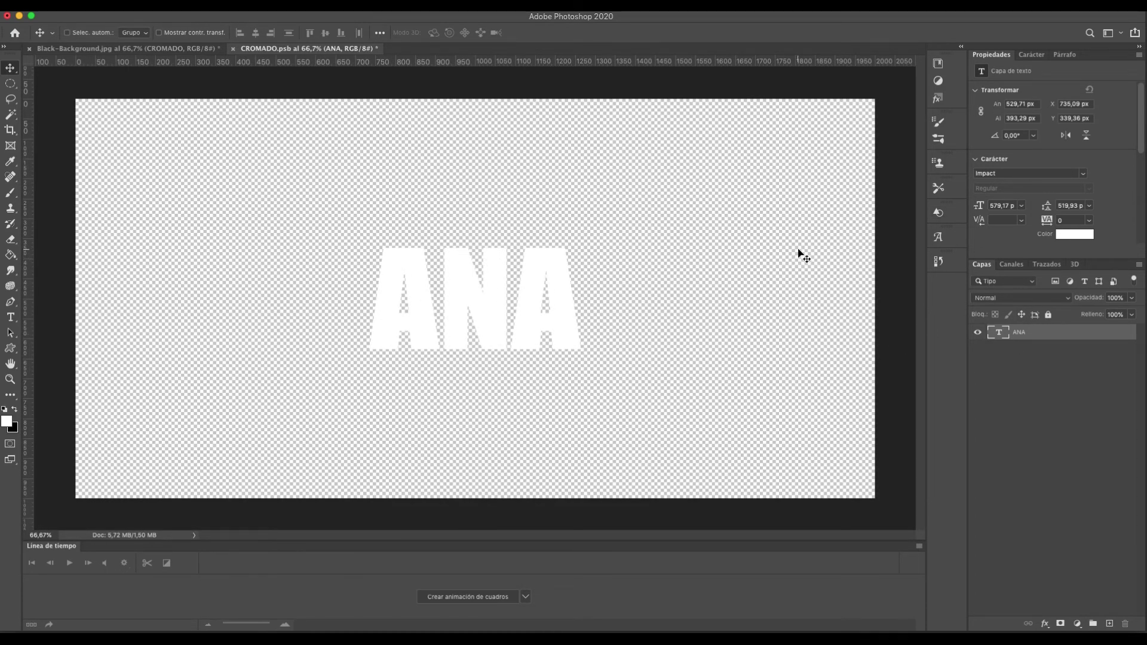
Place the preset fleur-de-lis shape on the smart object's canvas and hide the text layer
left_click(951, 214)
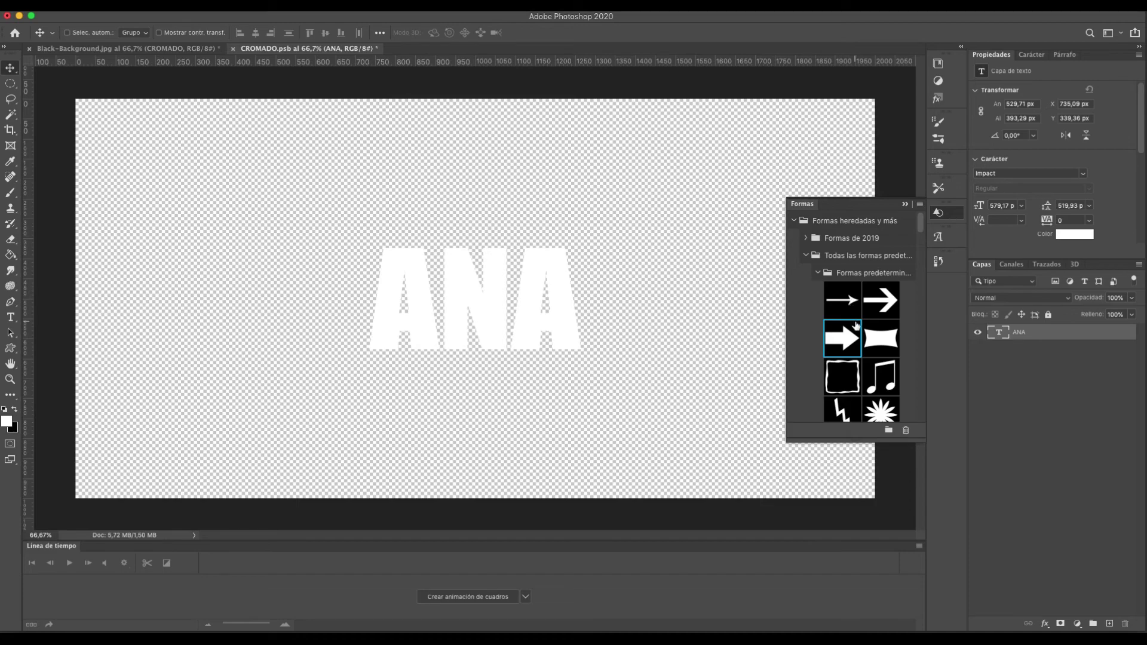
scroll(856, 326, "down", 3)
scroll(856, 325, "down", 4)
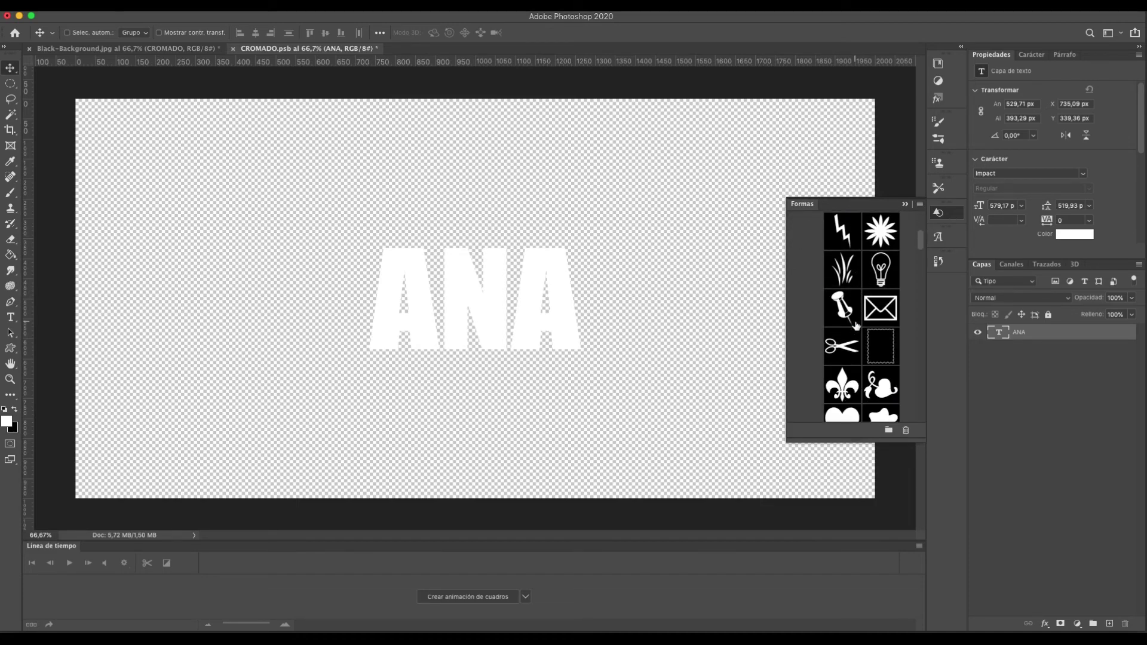
left_click(843, 345)
left_click_drag(843, 344, 384, 326)
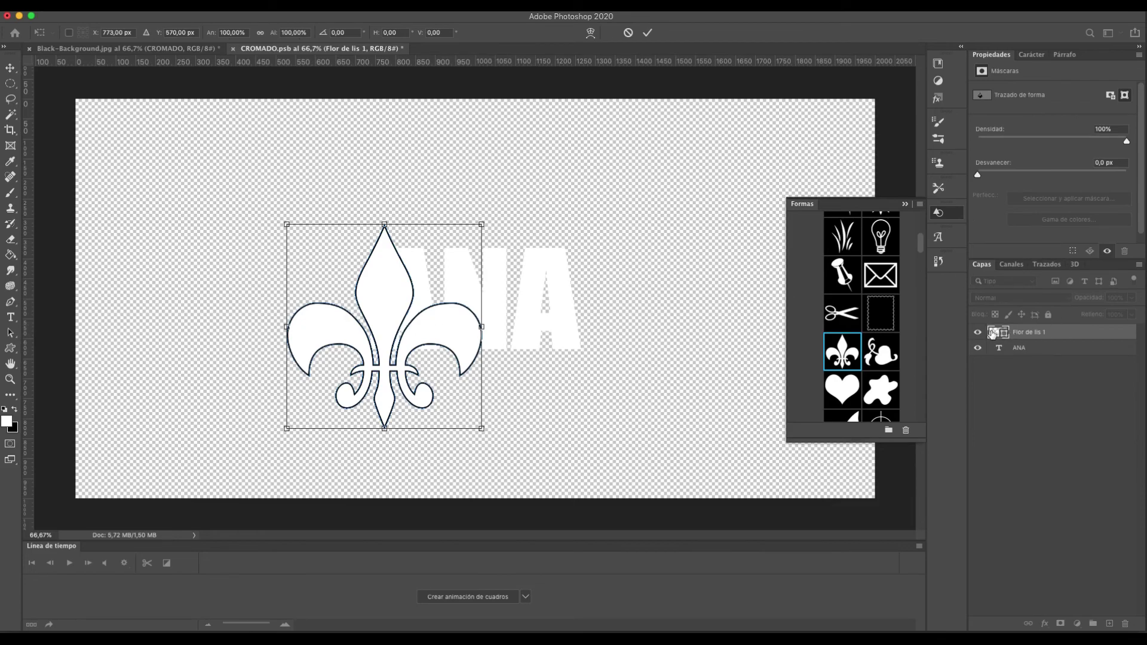
key("Return")
left_click(977, 347)
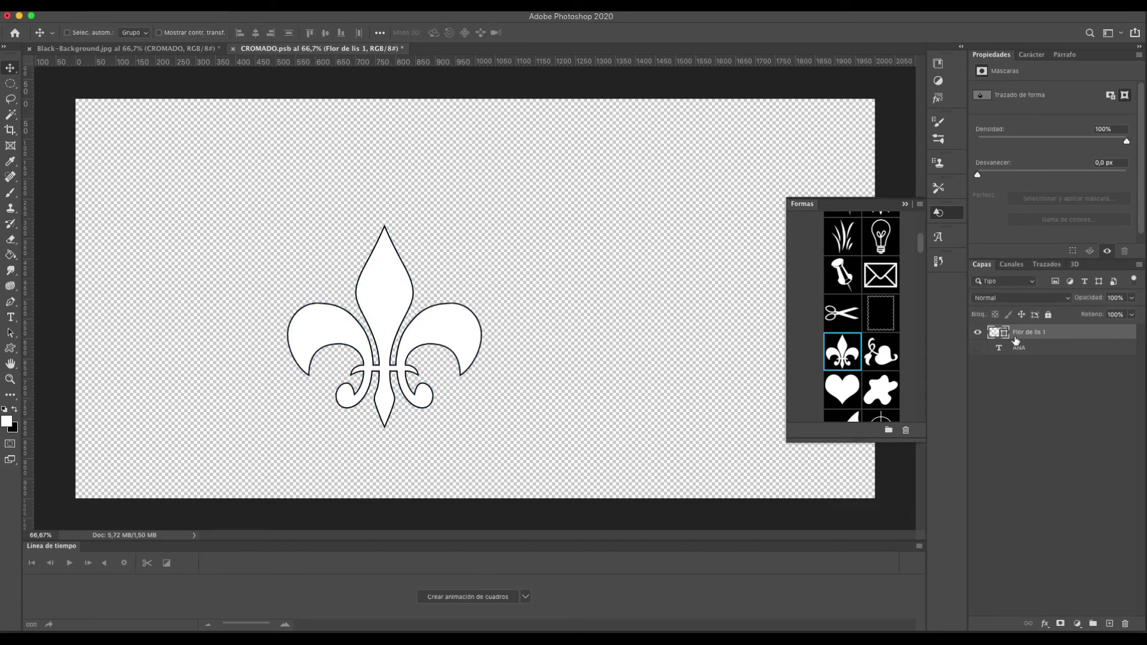
Enlarge the fleur-de-lis to about 710 px wide, centred on the canvas, and save and close the smart object
left_click_drag(431, 303, 520, 279)
key("ctrl+t")
left_click_drag(376, 205, 326, 151)
left_click_drag(575, 409, 613, 449)
key("Return")
mouse_move(534, 325)
left_mouse_down()
mouse_move(546, 321)
mouse_move(532, 318)
left_mouse_up()
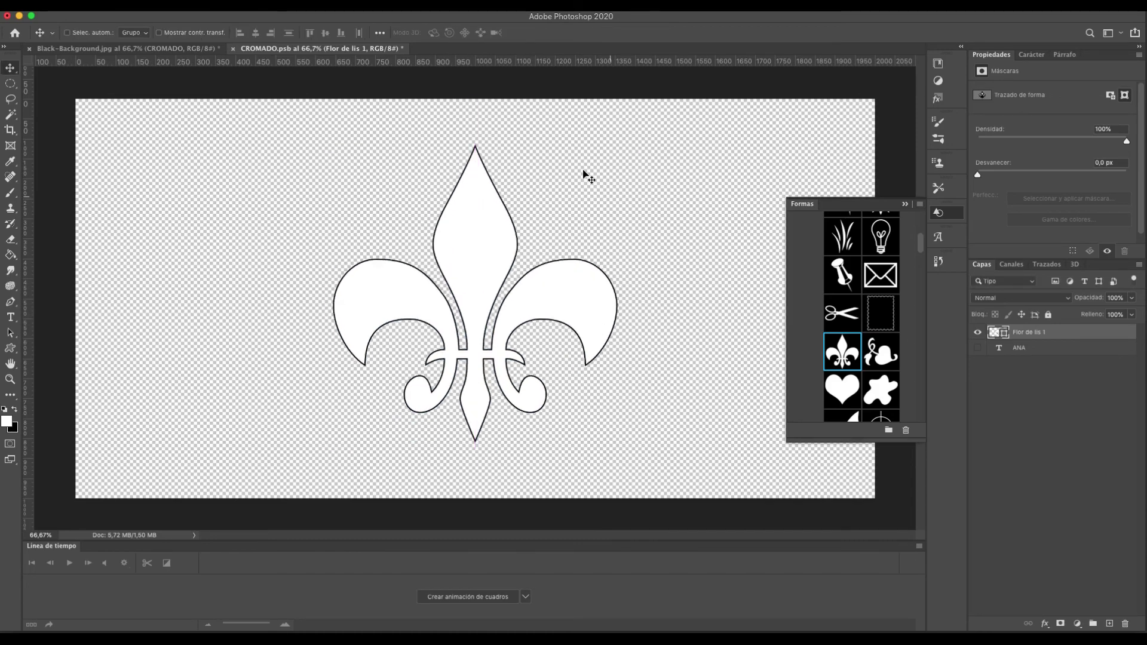
left_click(232, 48)
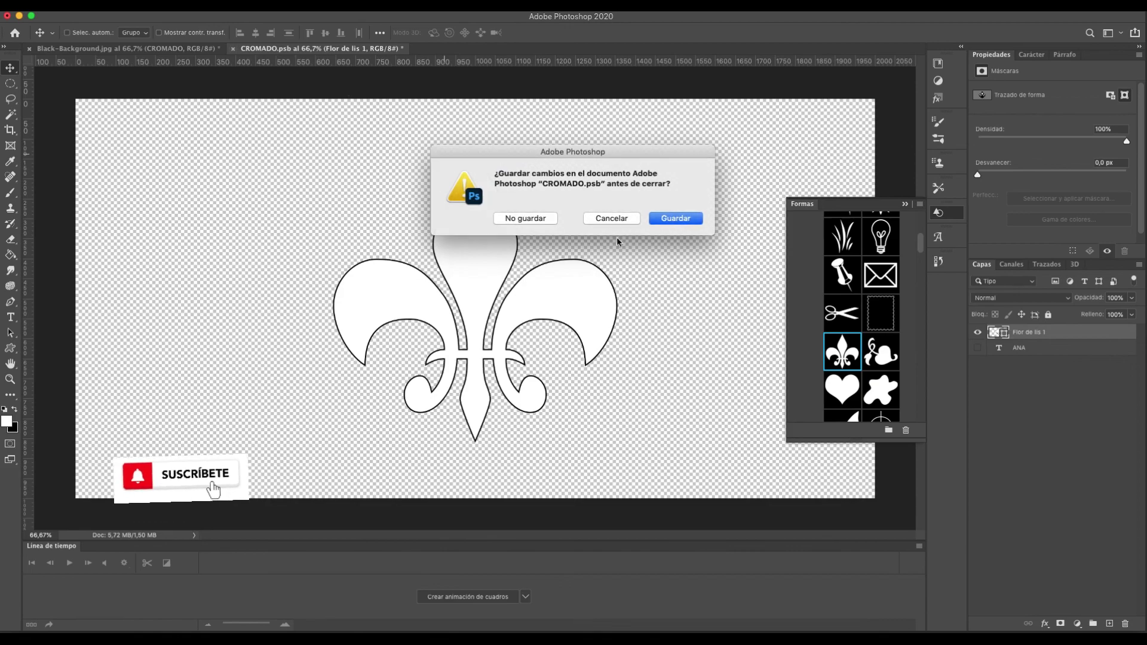
left_click(681, 222)
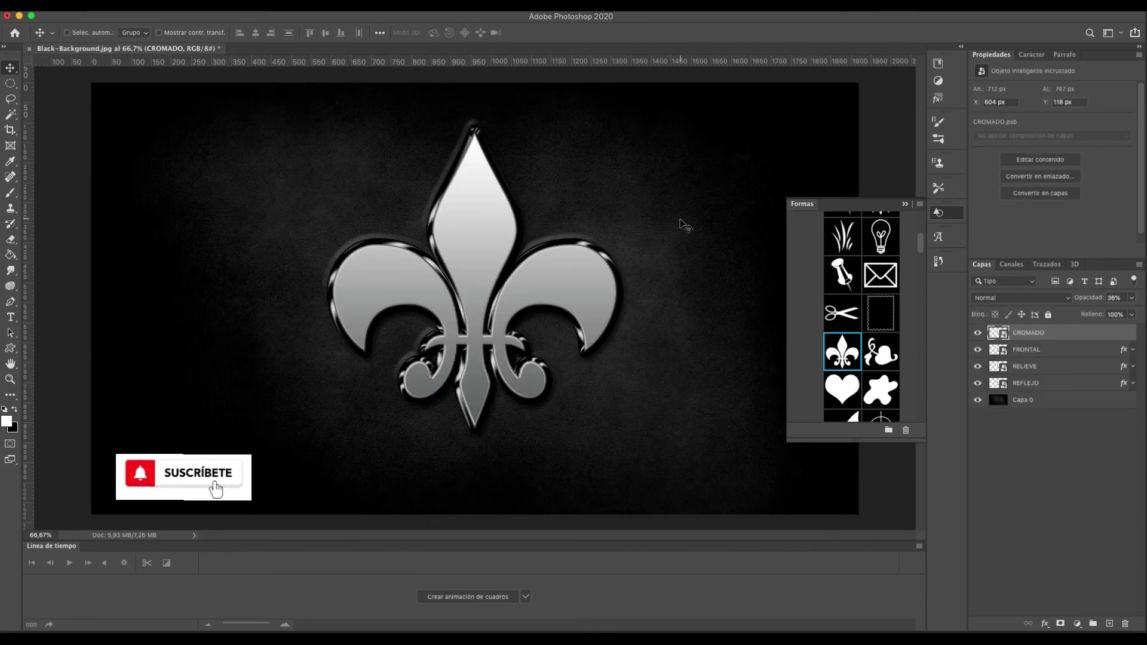